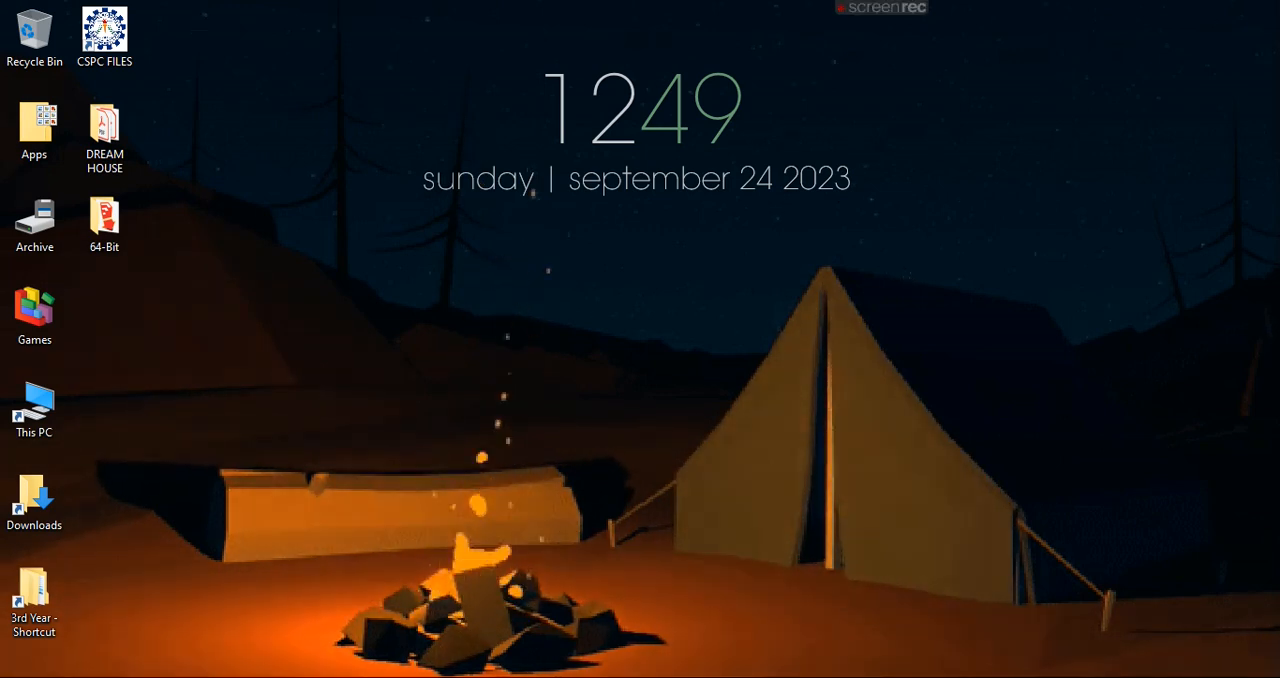
# - Launch AutoCAD 2022 and start a new blank drawing
pyautogui.press('super')
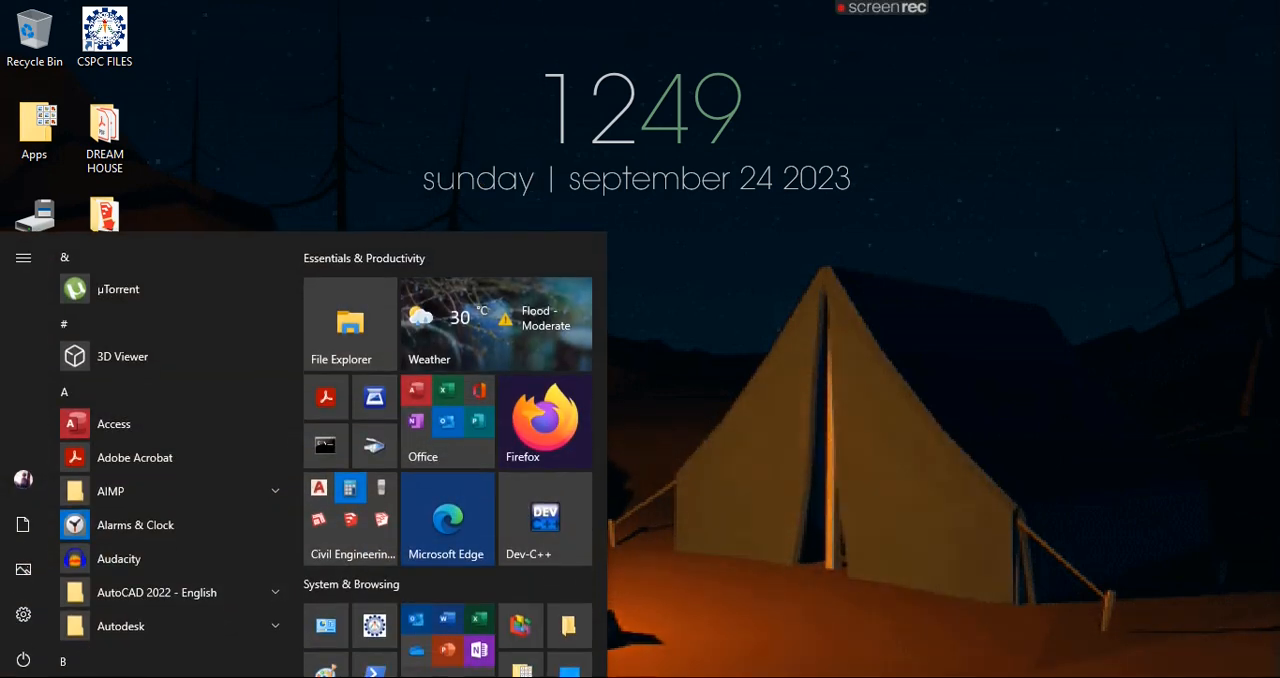
pyautogui.click(335, 517)
pyautogui.click(347, 503)
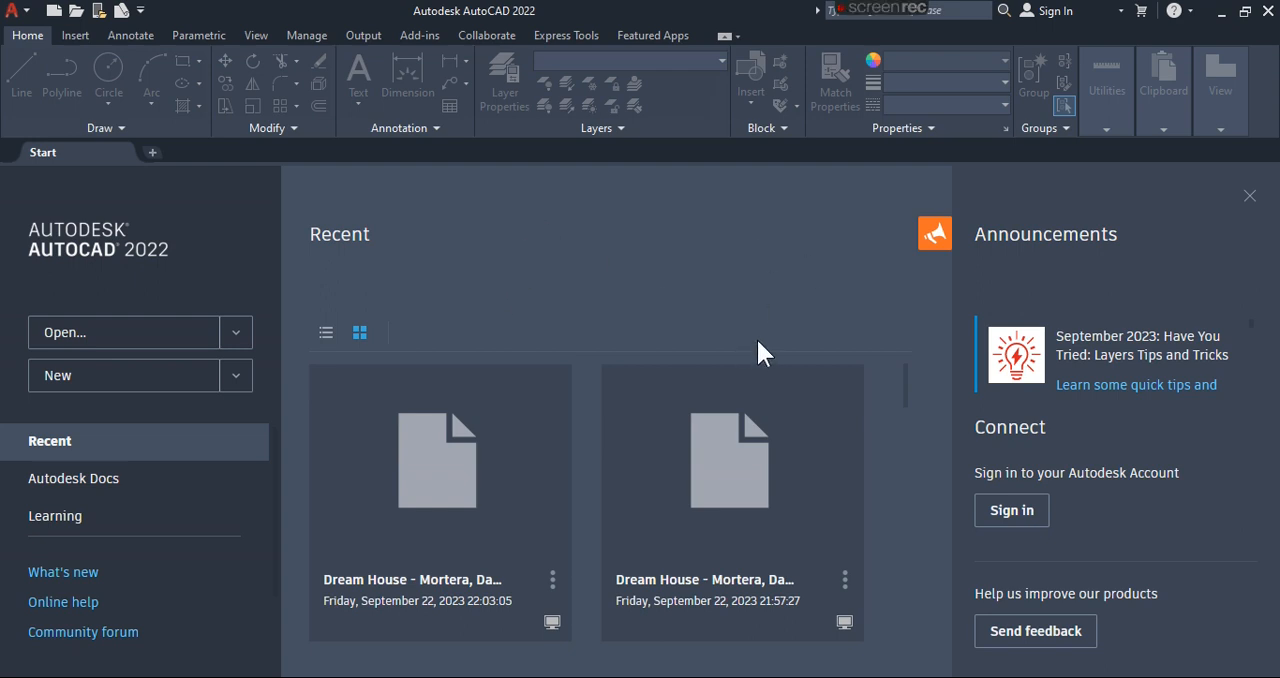
pyautogui.click(144, 386)
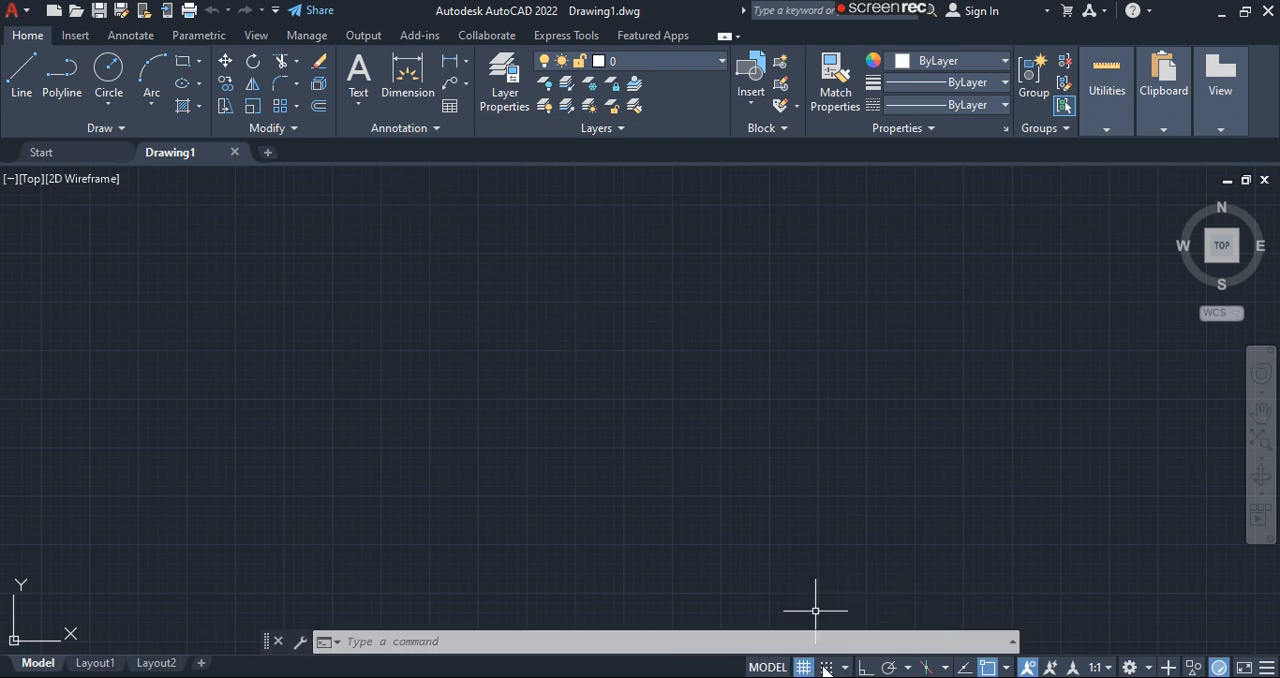
# - Switch from model space to the Layout1 paper space and back to model space, twice
pyautogui.click(768, 667)
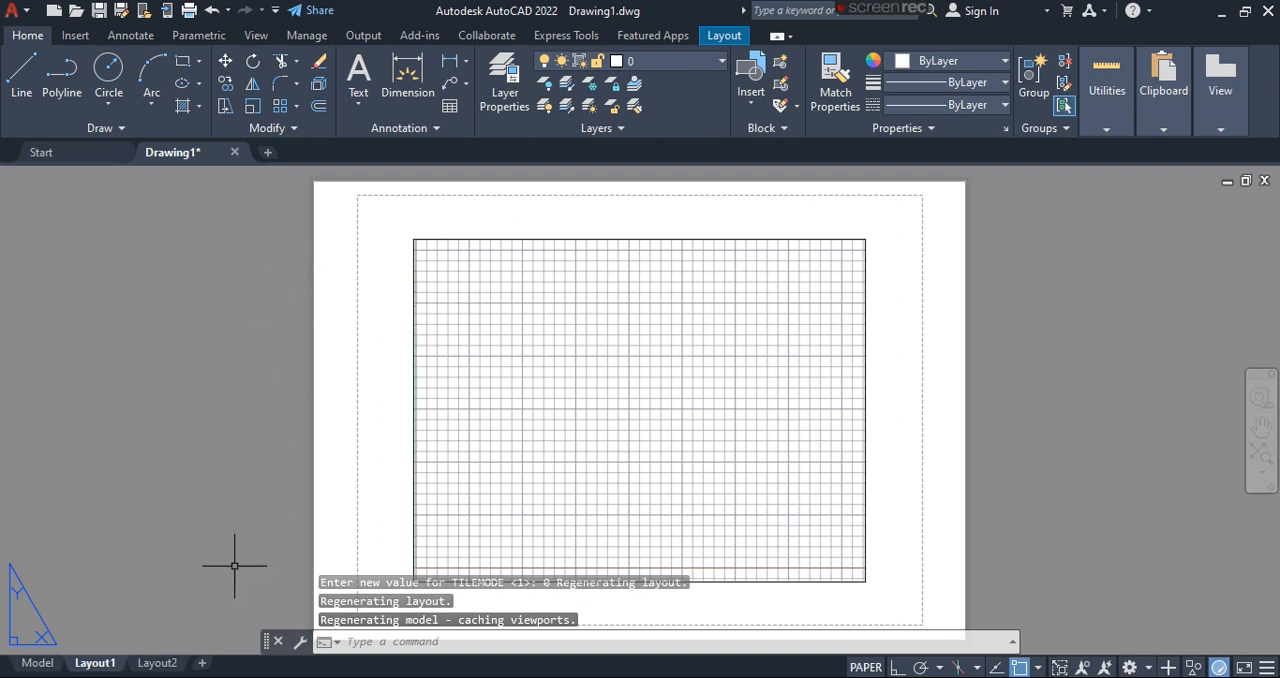
pyautogui.click(50, 665)
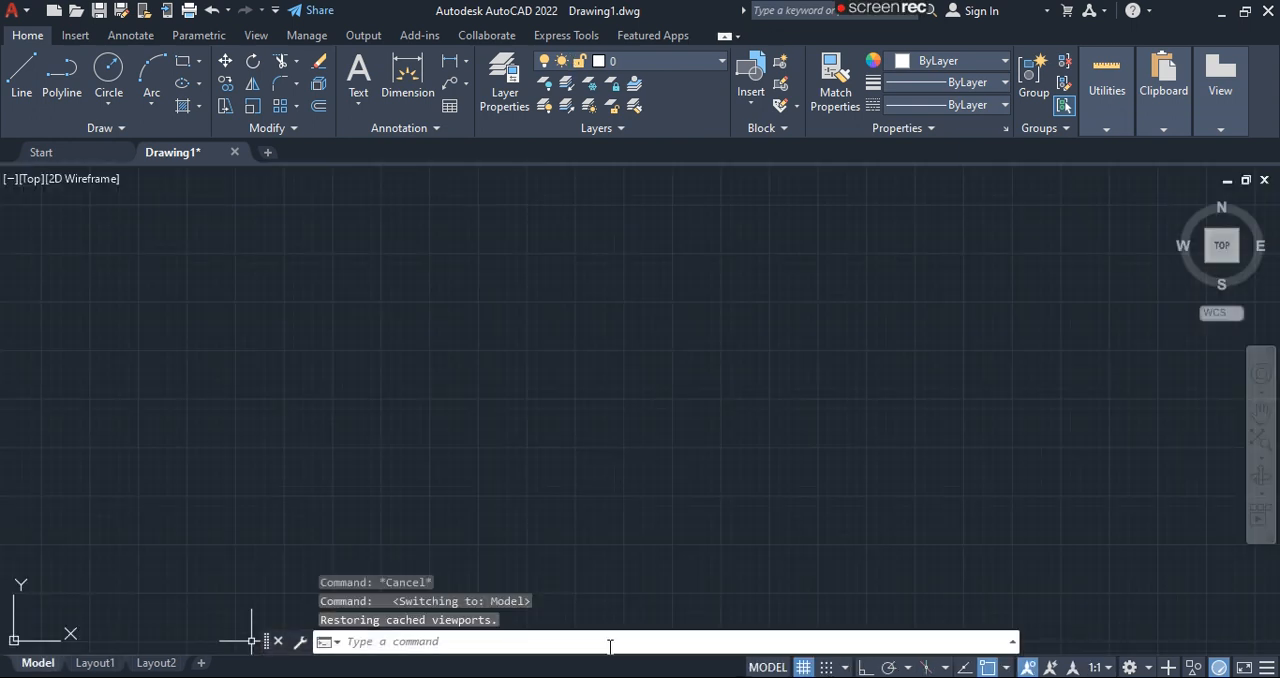
pyautogui.click(767, 668)
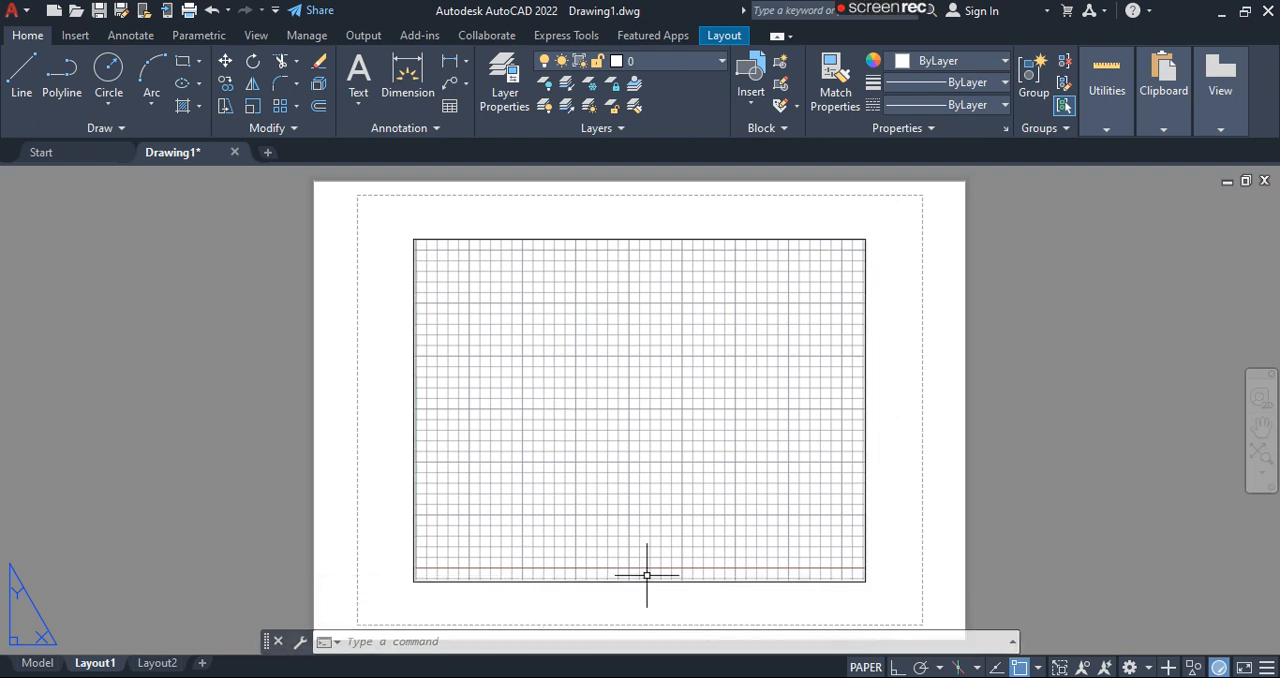
pyautogui.click(37, 663)
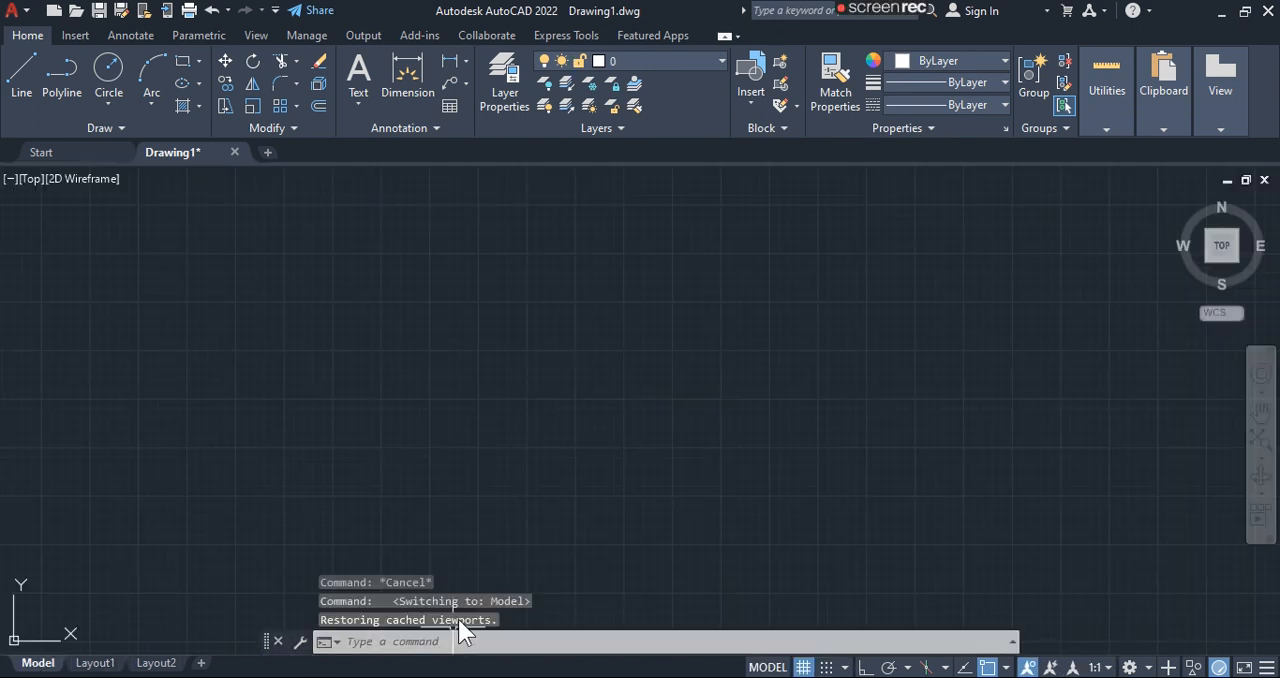
# - Toggle the drawing grid off and on, and toggle snap mode on and off
pyautogui.click(806, 668)
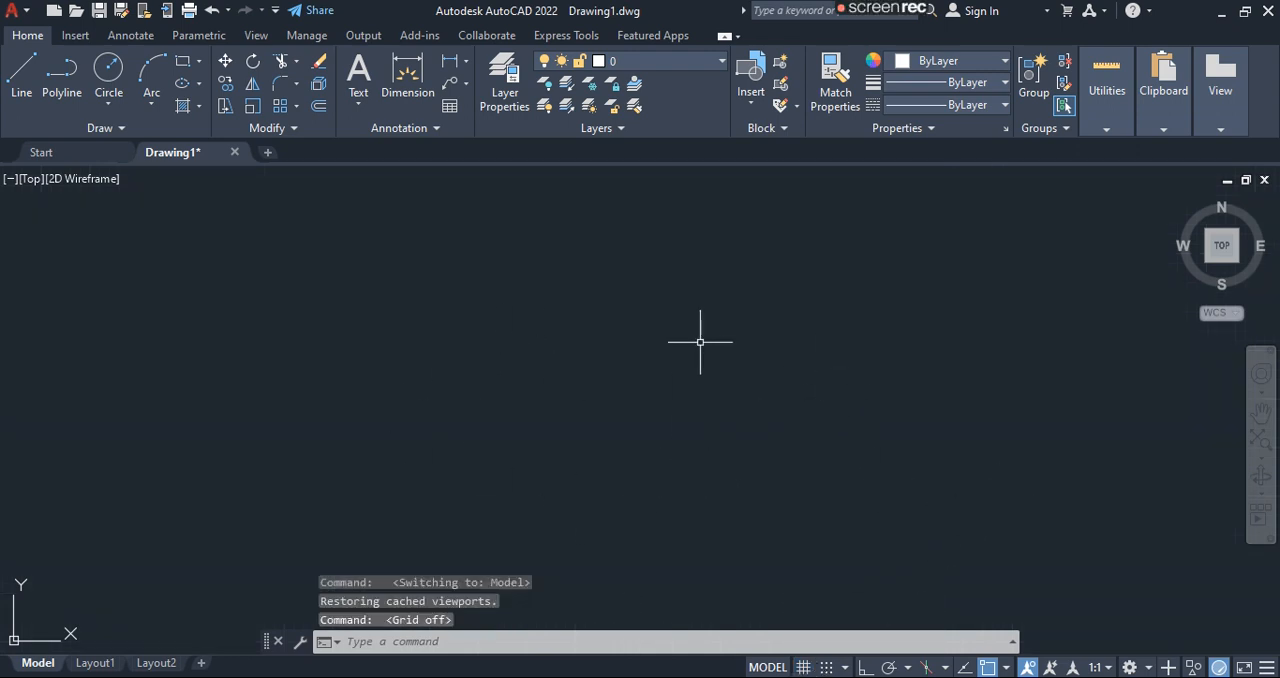
pyautogui.click(804, 668)
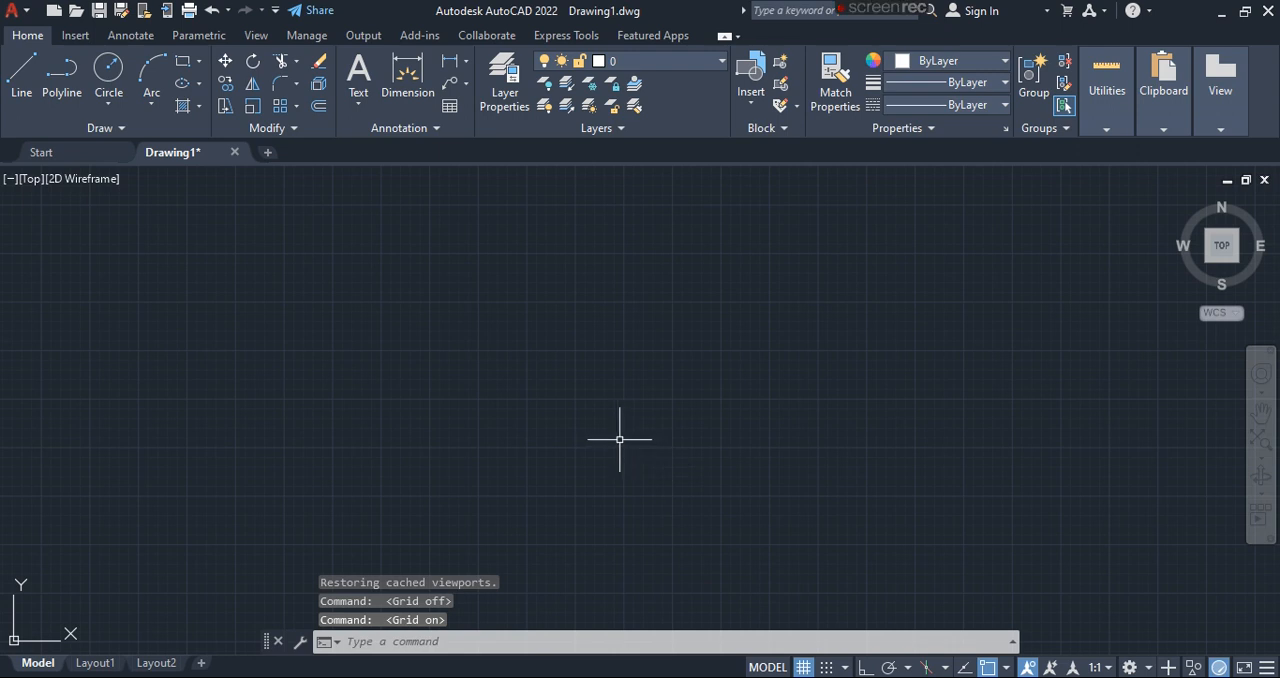
pyautogui.click(827, 668)
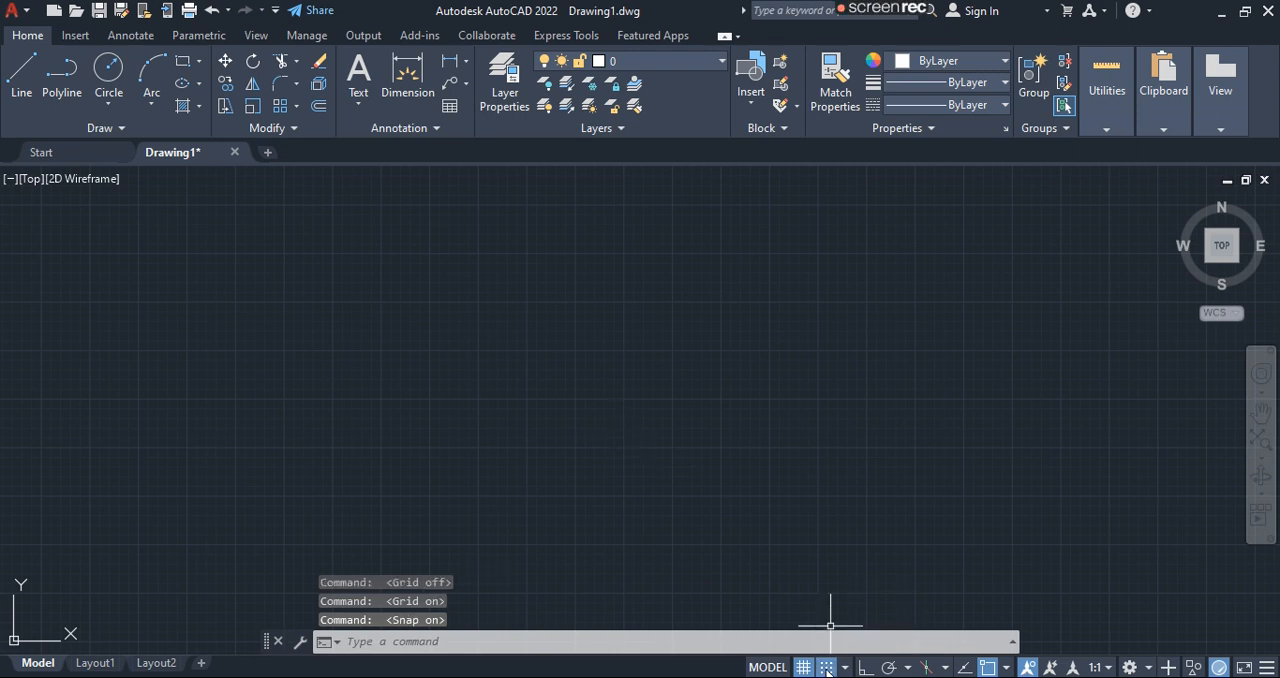
pyautogui.click(832, 668)
# - Examine the Polar Snap and Grid Snap options, and make a selection window over the empty drawing area
pyautogui.click(845, 668)
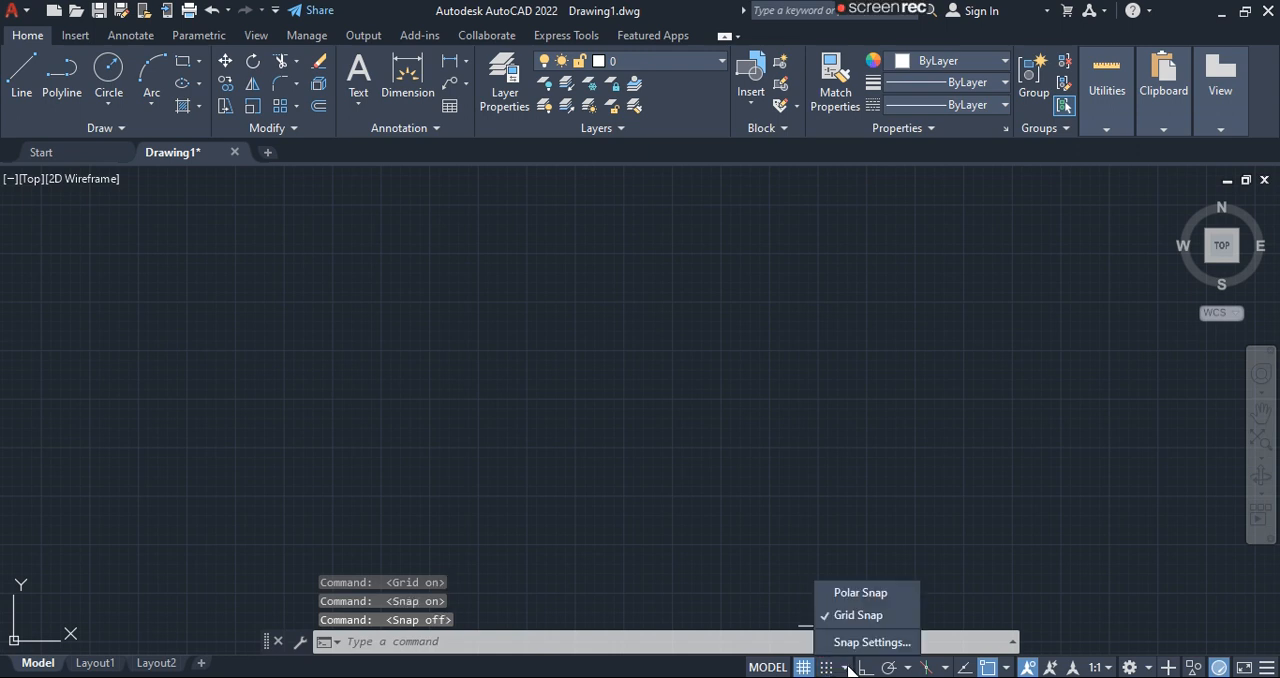
pyautogui.click(846, 592)
pyautogui.click(848, 668)
pyautogui.click(851, 641)
pyautogui.click(829, 668)
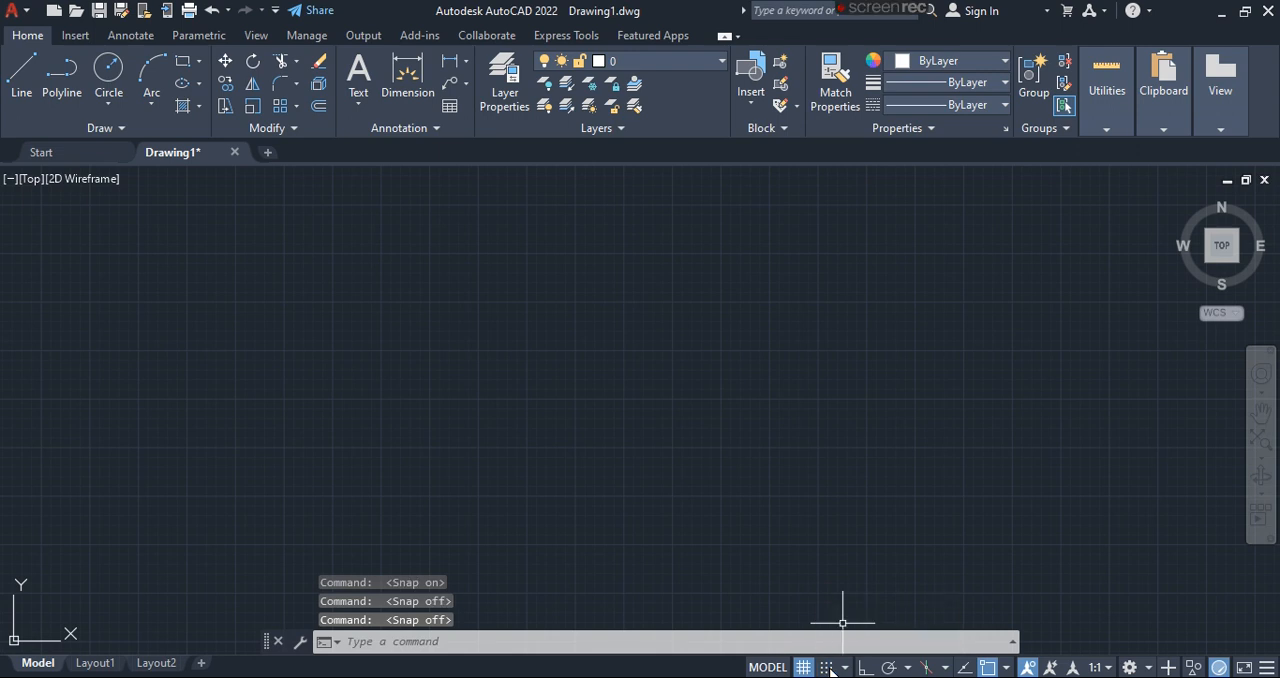
pyautogui.click(590, 316)
pyautogui.click(795, 462)
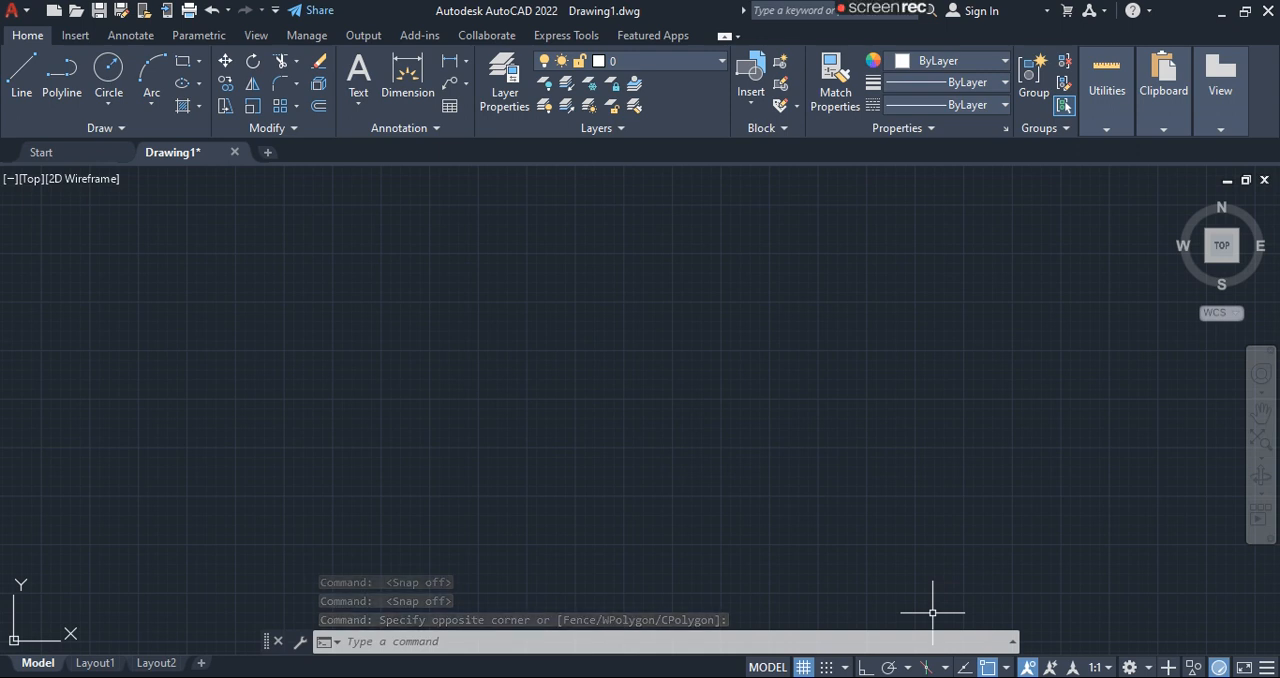
# - Turn on Ortho mode and try it on a temporary line, toggling Ortho off and on again before cancelling the line
pyautogui.click(864, 668)
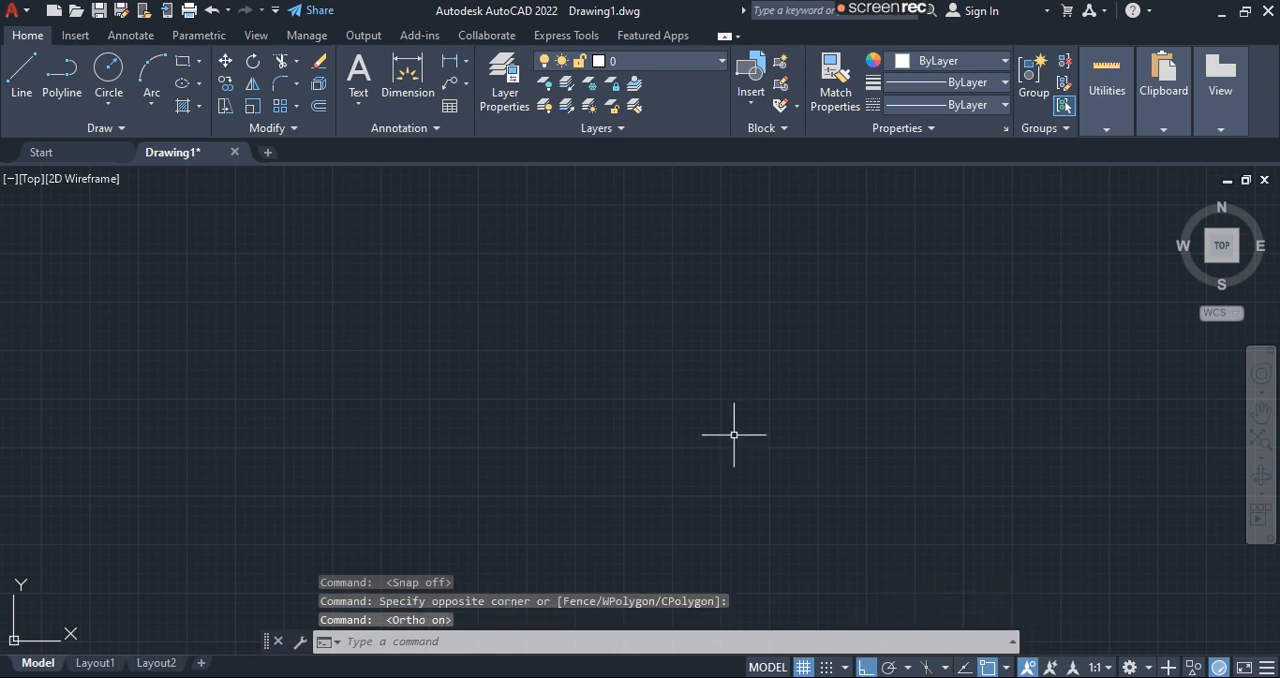
pyautogui.write('l')
pyautogui.press('Return')
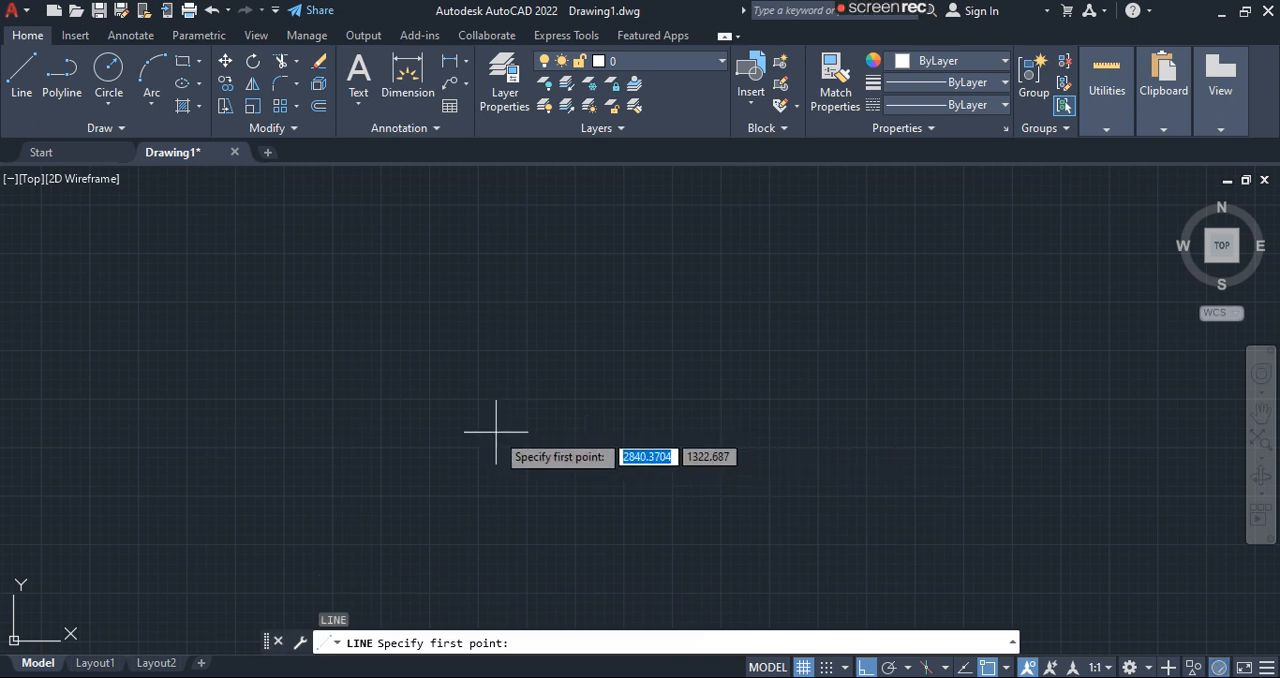
pyautogui.click(457, 407)
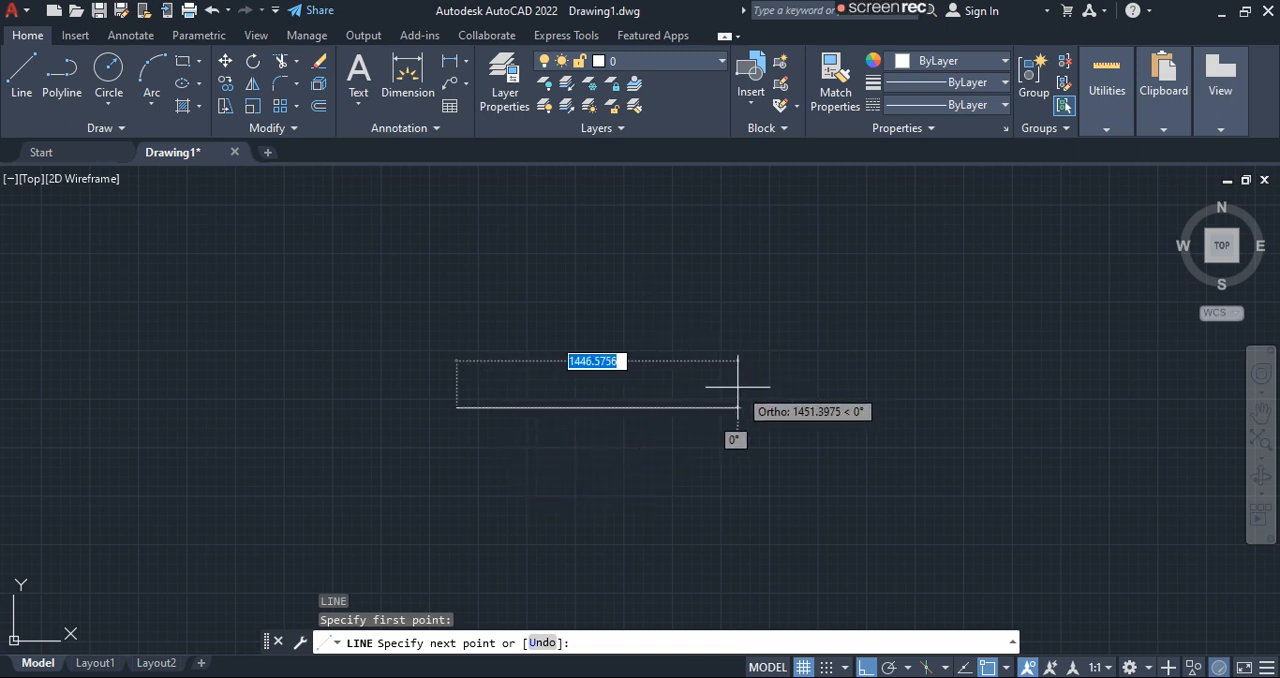
pyautogui.press('F8')
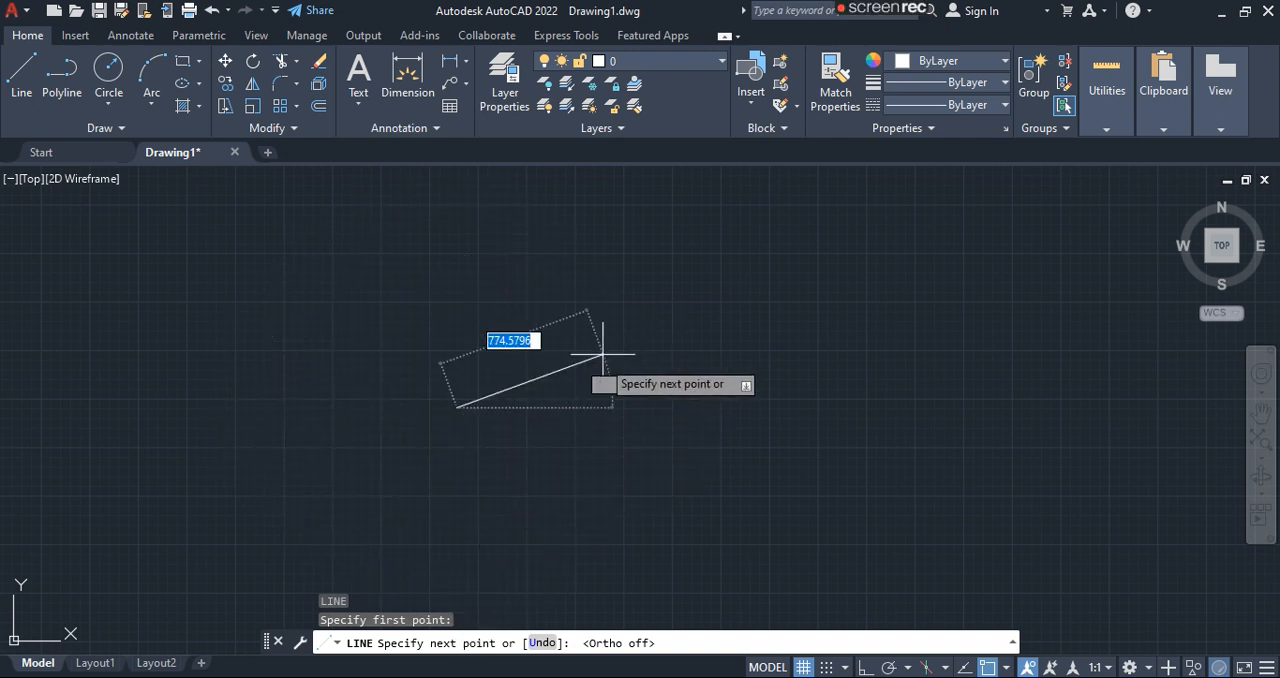
pyautogui.click(865, 667)
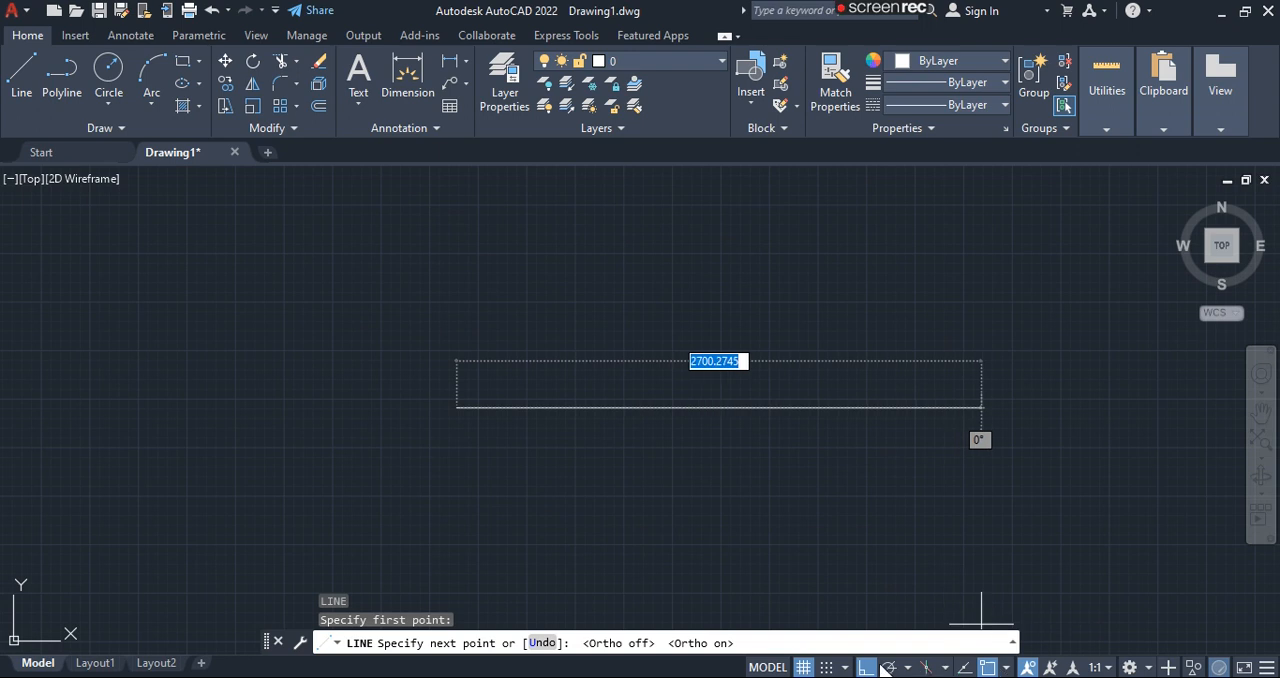
pyautogui.press('Escape')
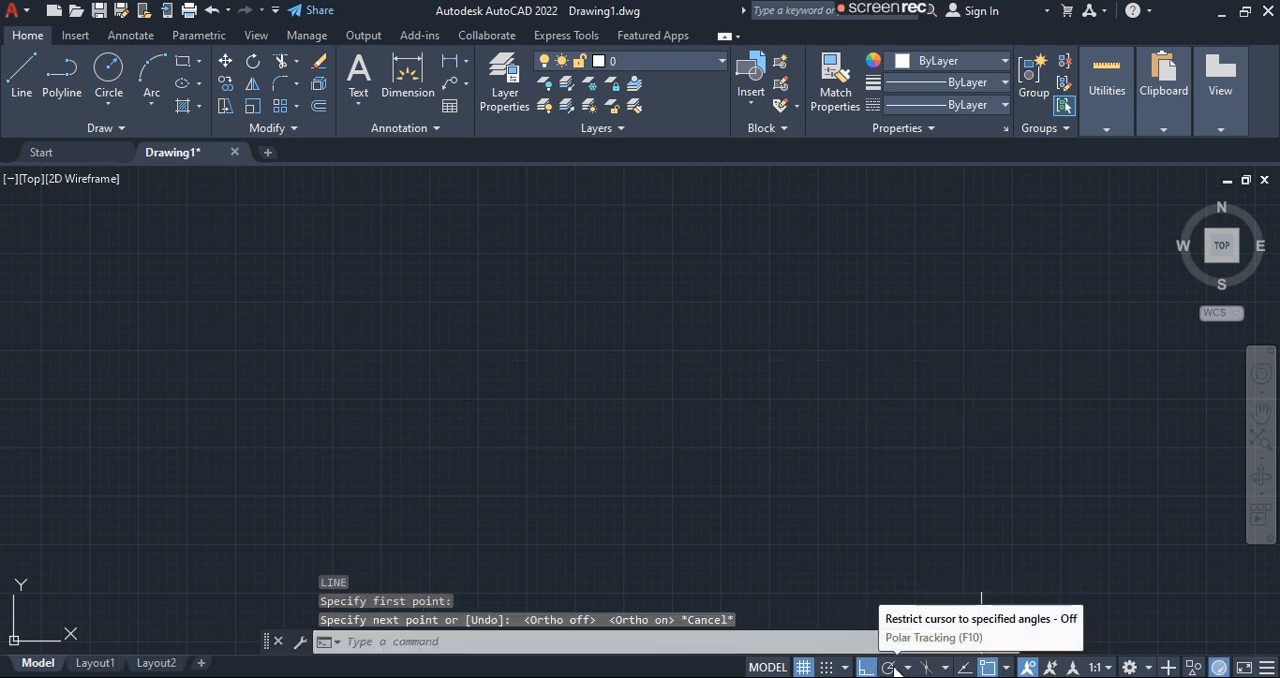
# - Check the polar tracking angle options, and toggle isometric drafting on and off twice
pyautogui.click(905, 667)
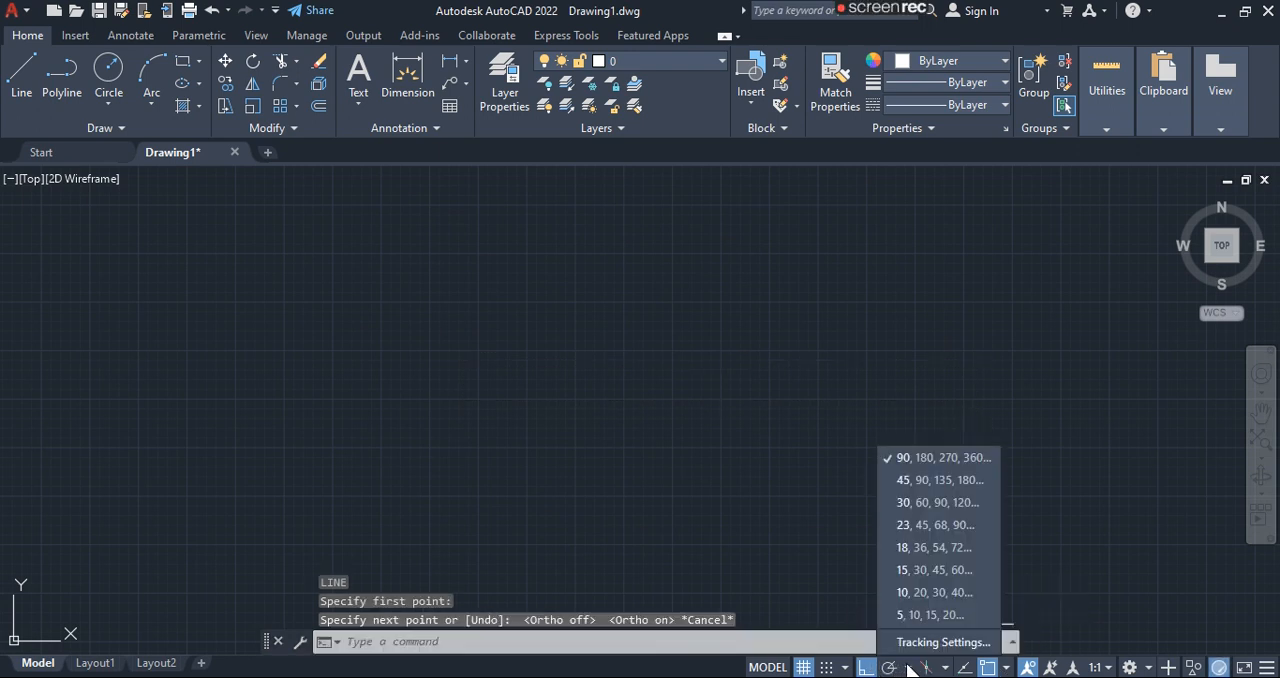
pyautogui.click(908, 667)
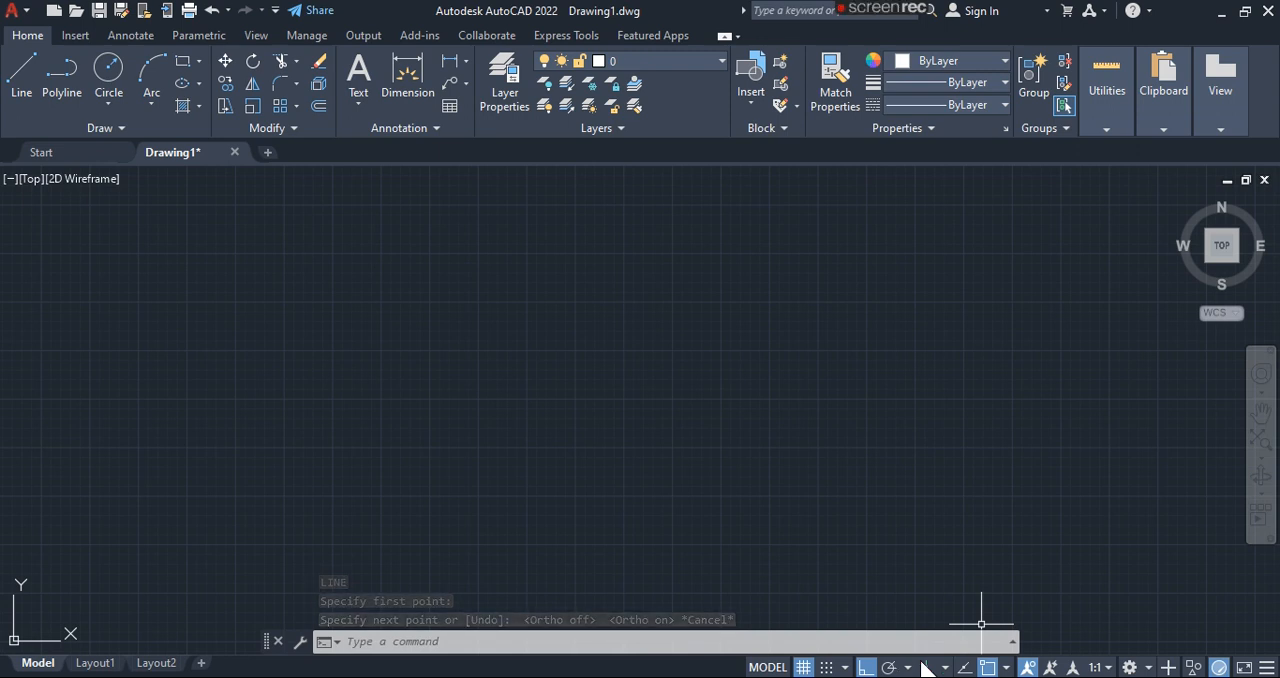
pyautogui.click(930, 668)
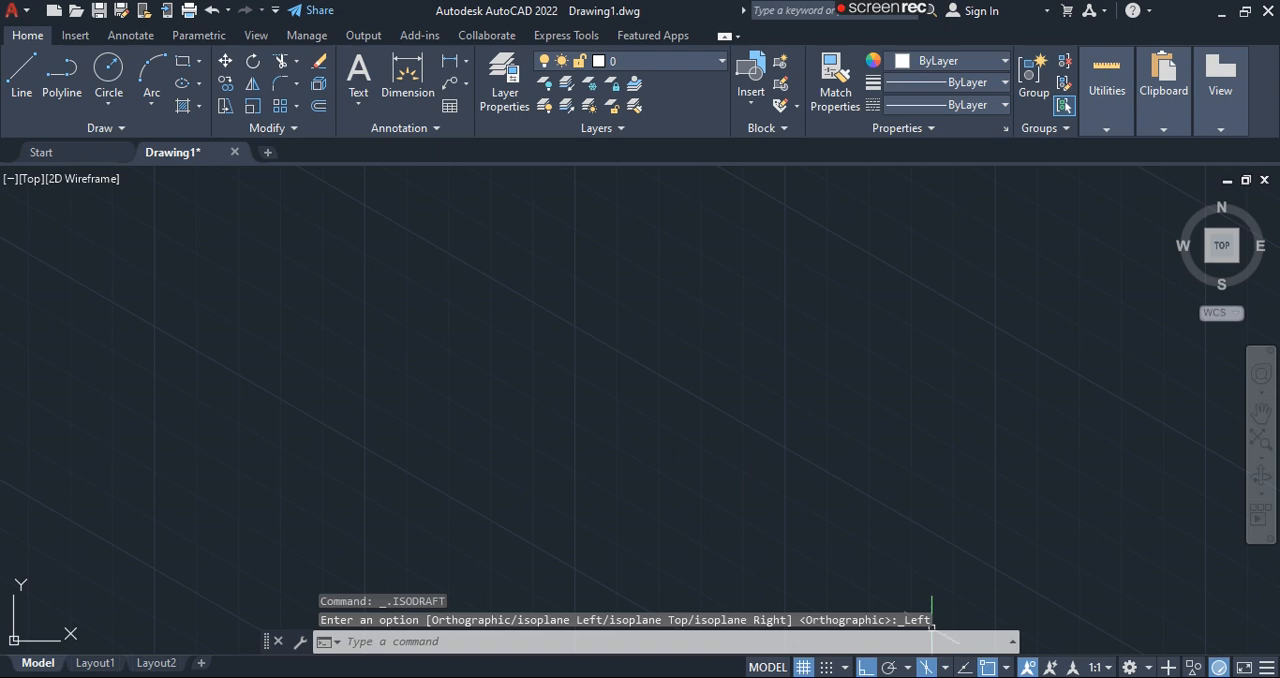
pyautogui.scroll(4, 766, 425)
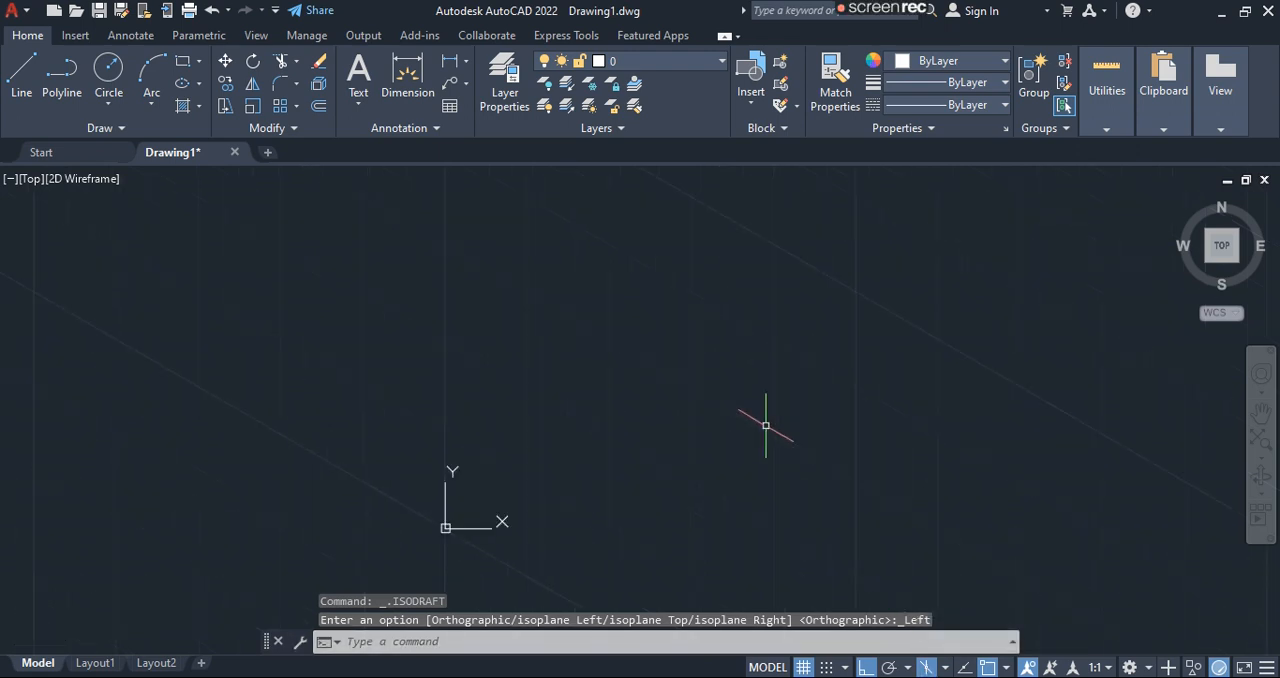
pyautogui.scroll(3, 766, 425)
pyautogui.scroll(-3, 766, 425)
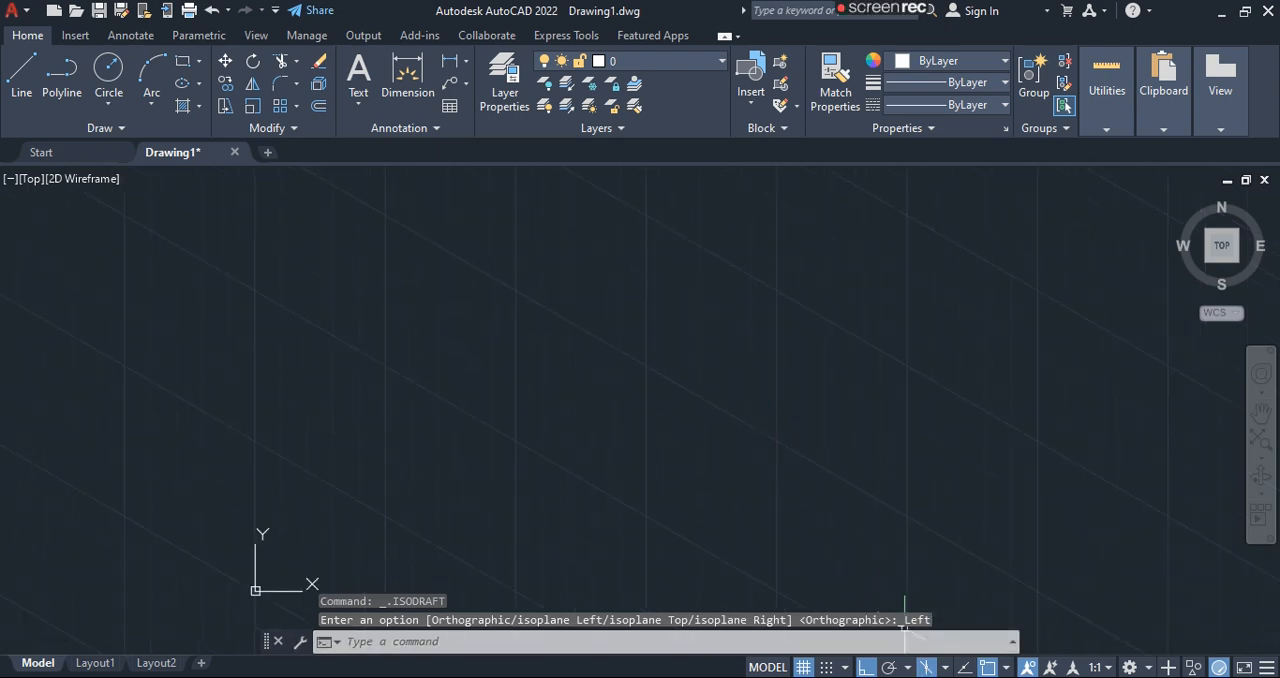
pyautogui.click(926, 667)
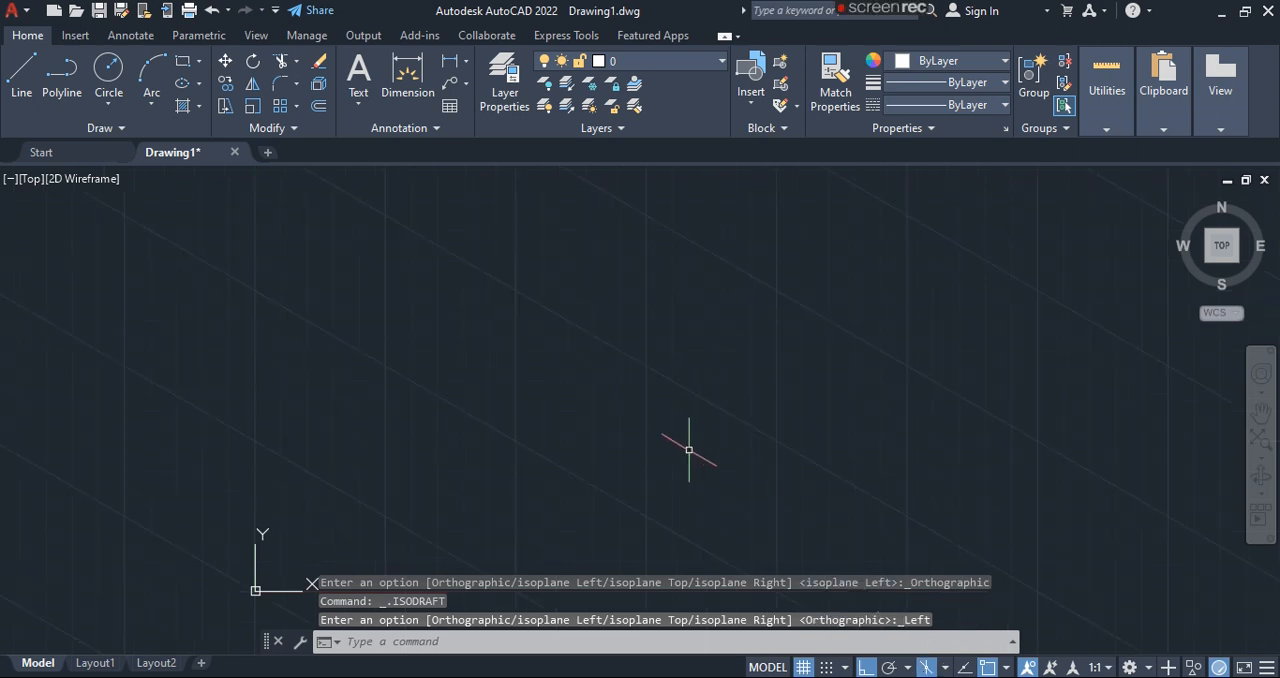
pyautogui.click(922, 668)
# - Draw one horizontal line across the middle of the drawing area with Ortho mode on
pyautogui.write('l')
pyautogui.press('Return')
pyautogui.click(417, 363)
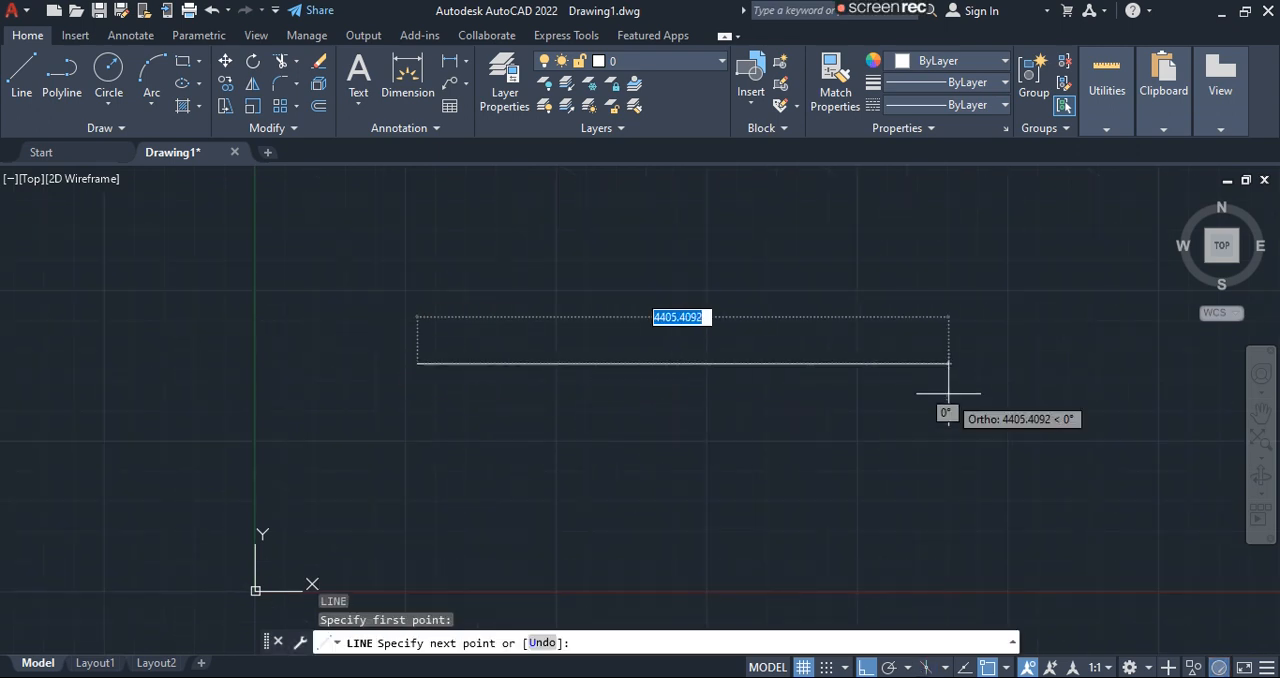
pyautogui.click(850, 378)
pyautogui.press('Escape')
# - Turn on left-isoplane isometric drafting and draw a slanted line joined to a vertical line about 1546 units long, above the horizontal line
pyautogui.click(926, 668)
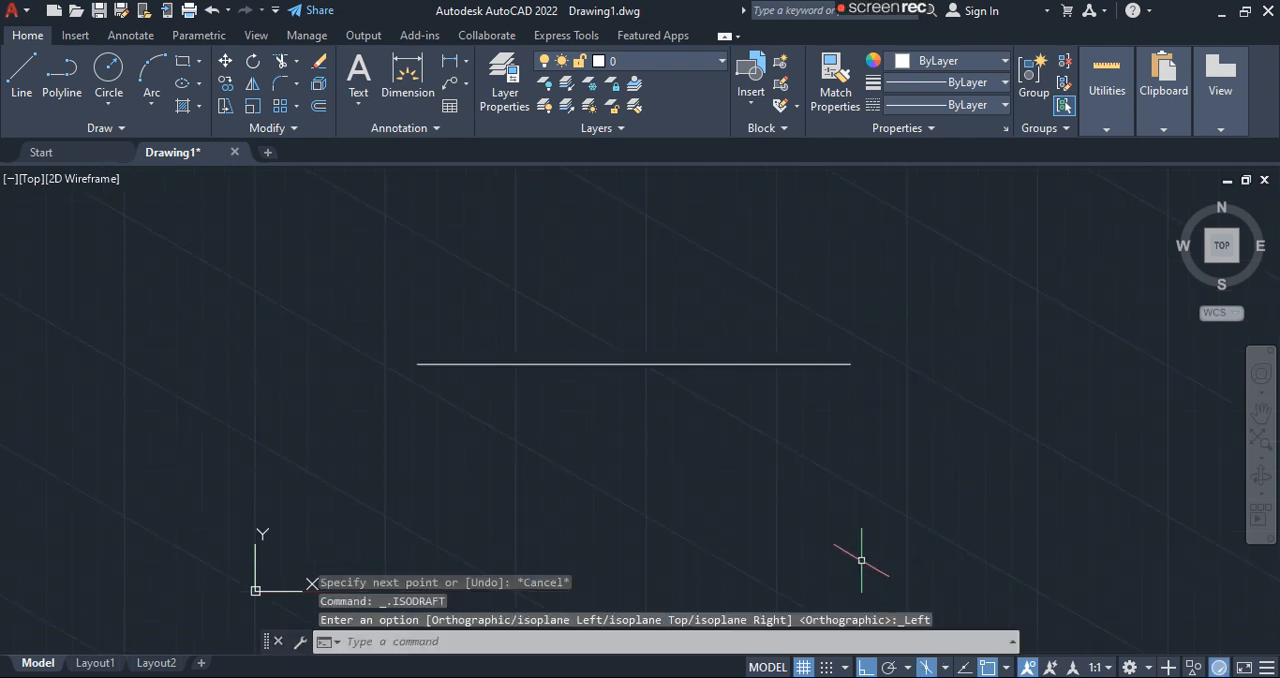
pyautogui.scroll(-6, 827, 493)
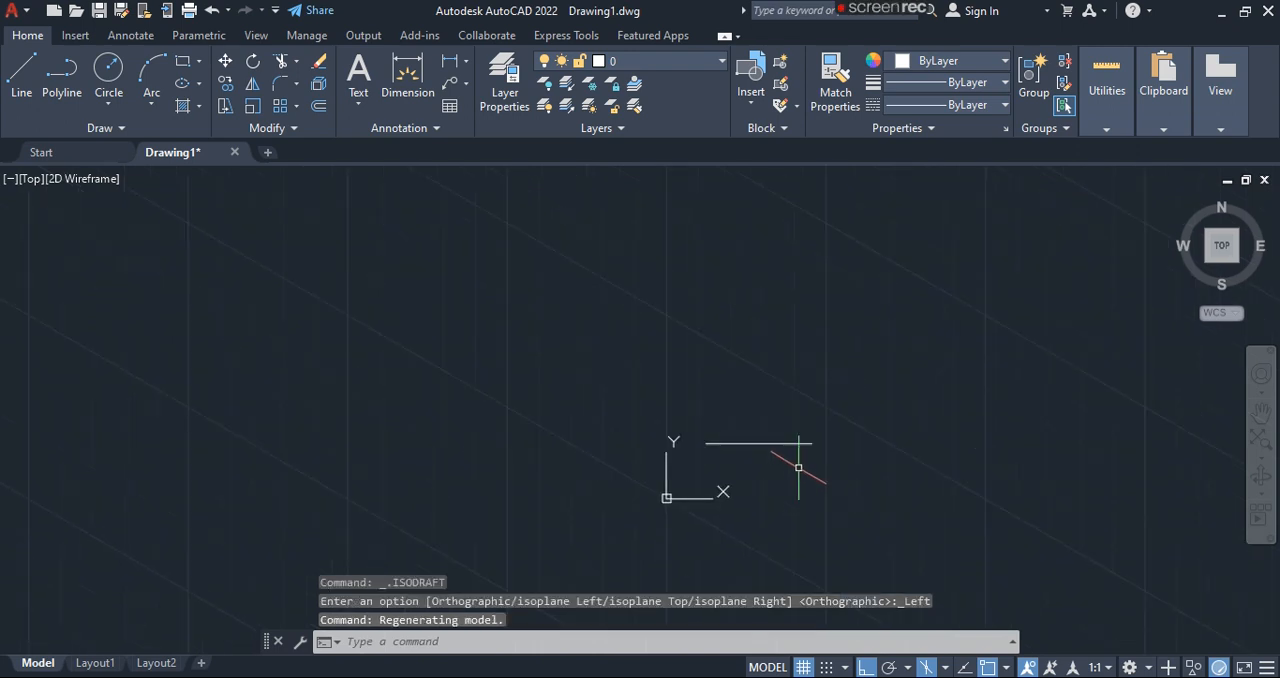
pyautogui.scroll(2, 801, 467)
pyautogui.scroll(2, 801, 467)
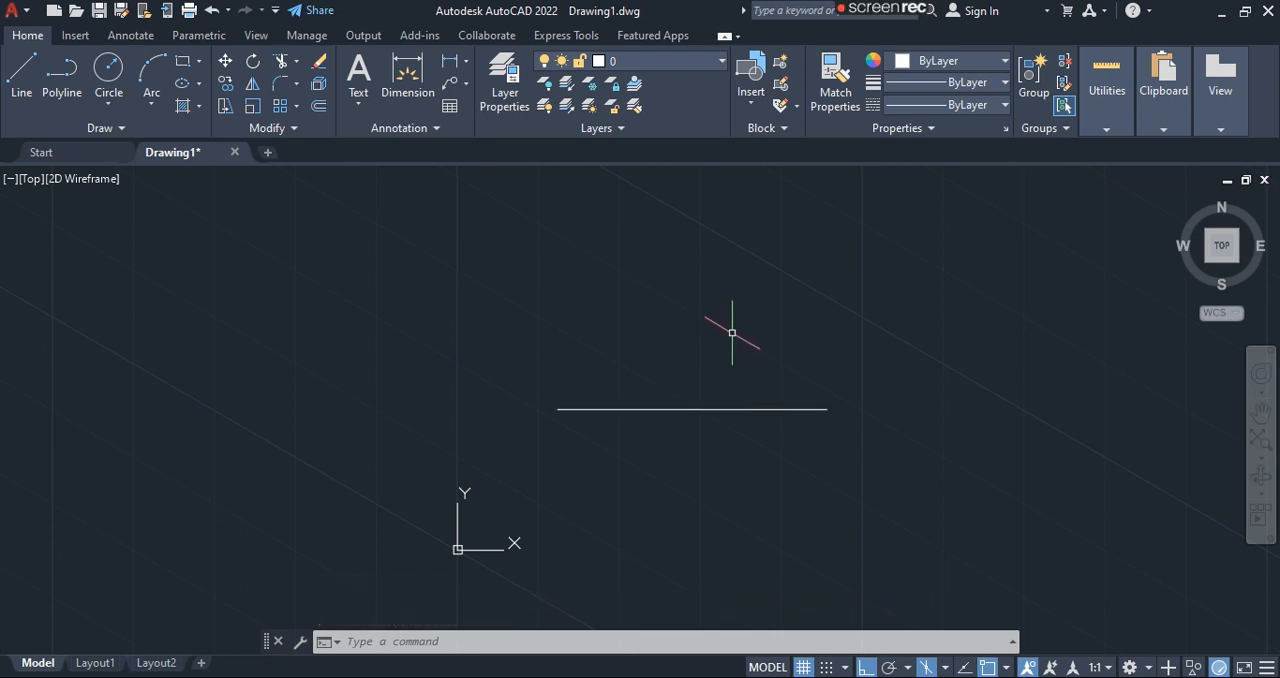
pyautogui.write('l')
pyautogui.press('Return')
pyautogui.click(737, 244)
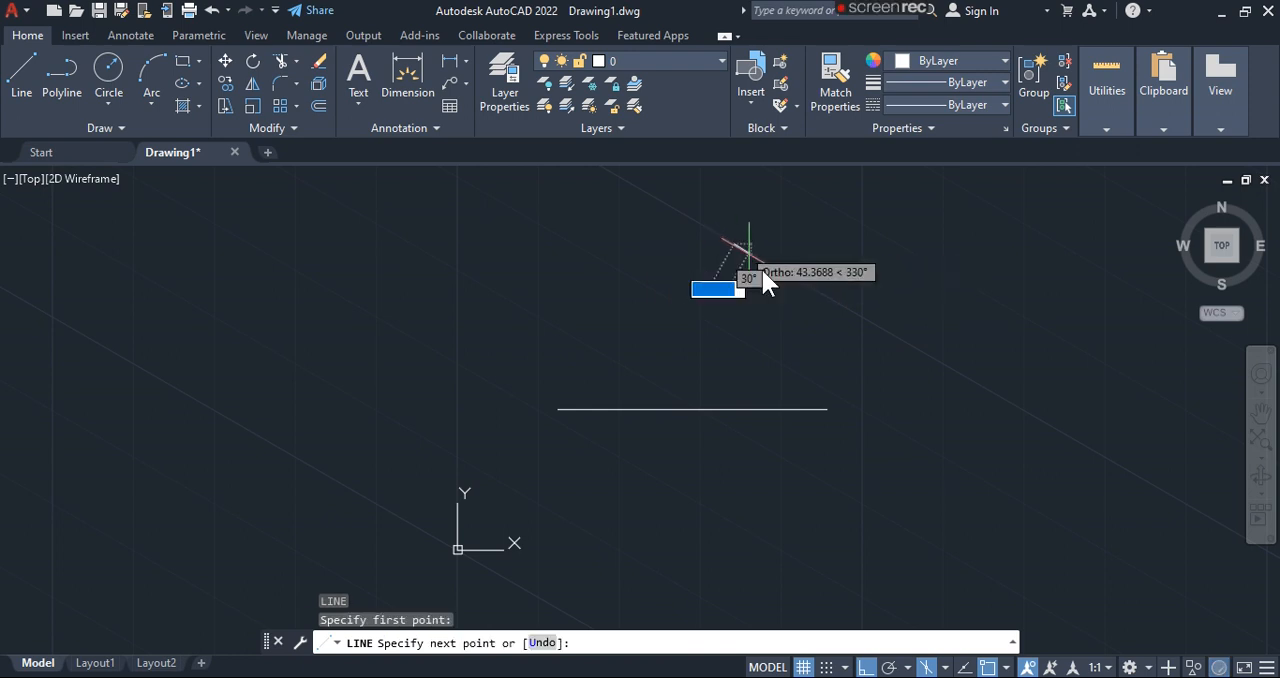
pyautogui.click(866, 207)
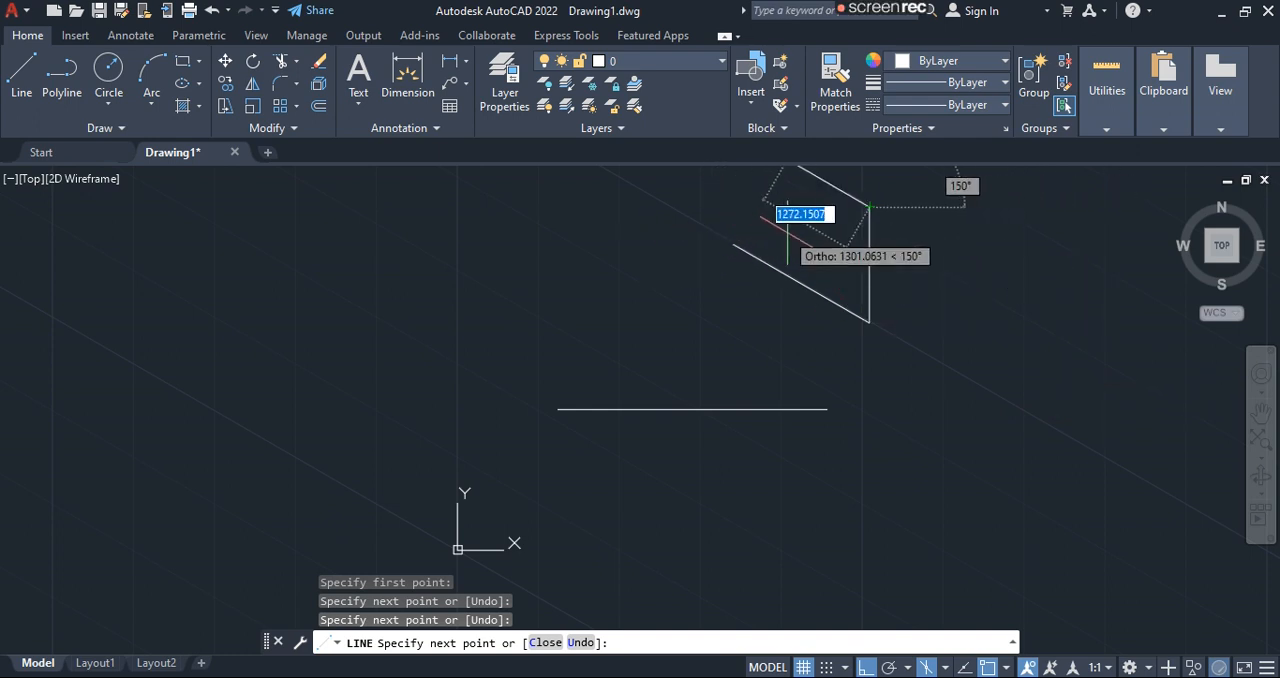
pyautogui.press('Escape')
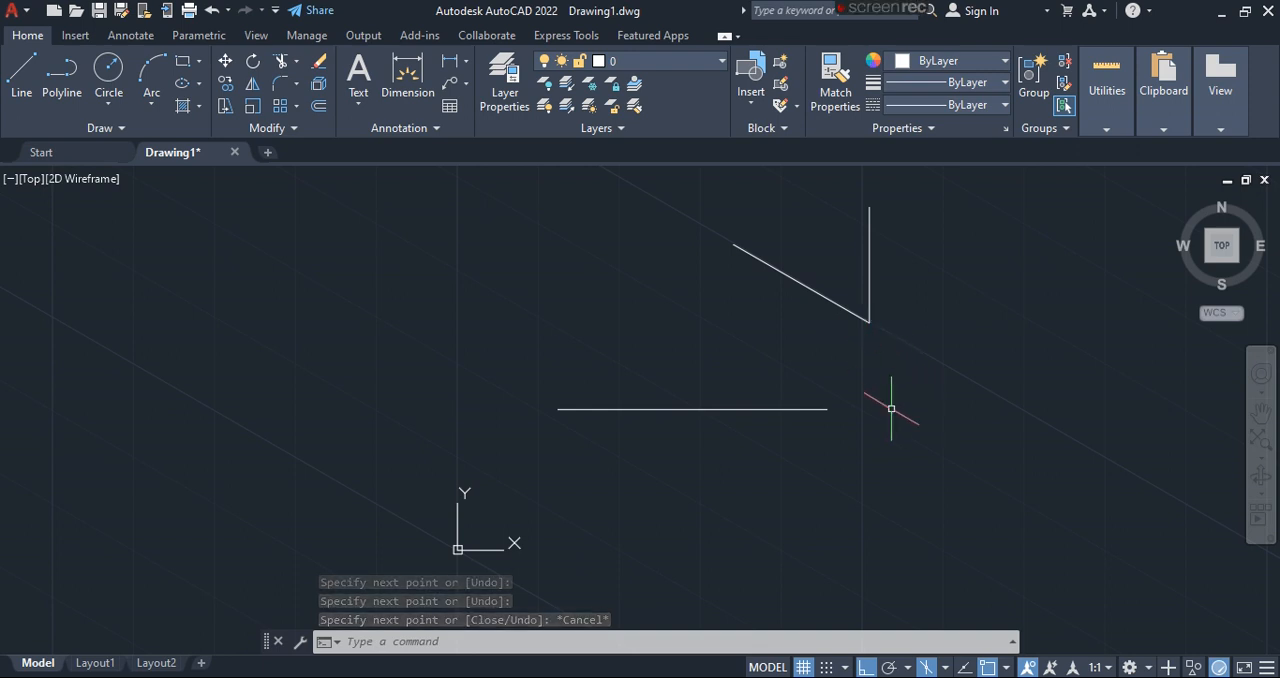
# - Undo the slanted and vertical isometric lines and the switch to isometric drafting
pyautogui.hotkey('ctrl', 'z')
pyautogui.scroll(2, 862, 428)
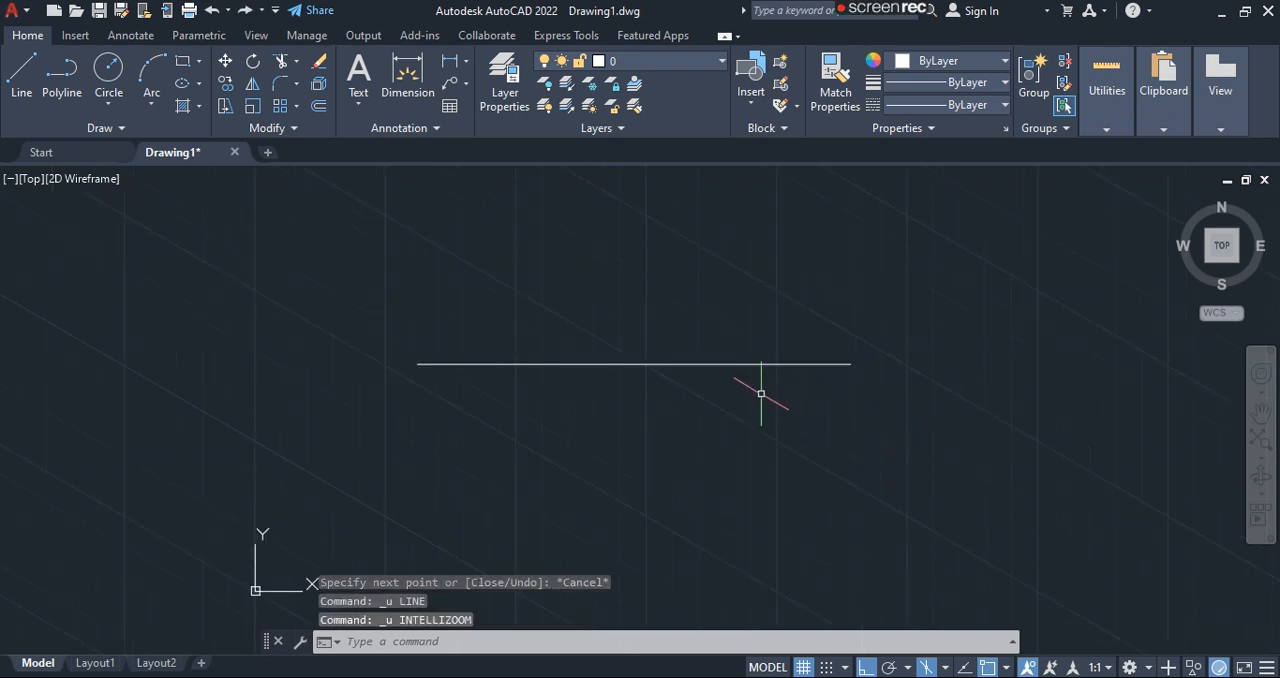
pyautogui.hotkey('ctrl', 'z')
# - Erase the horizontal line from the drawing
pyautogui.click(727, 365)
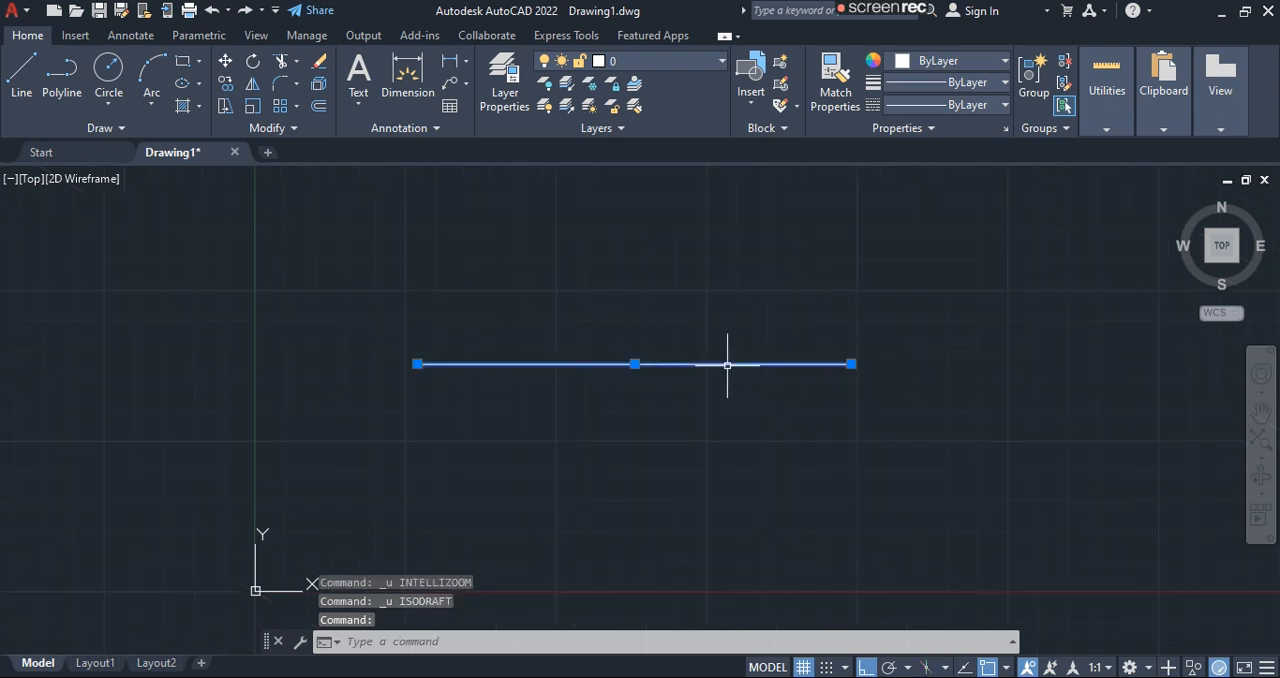
pyautogui.write('e')
pyautogui.press('Return')
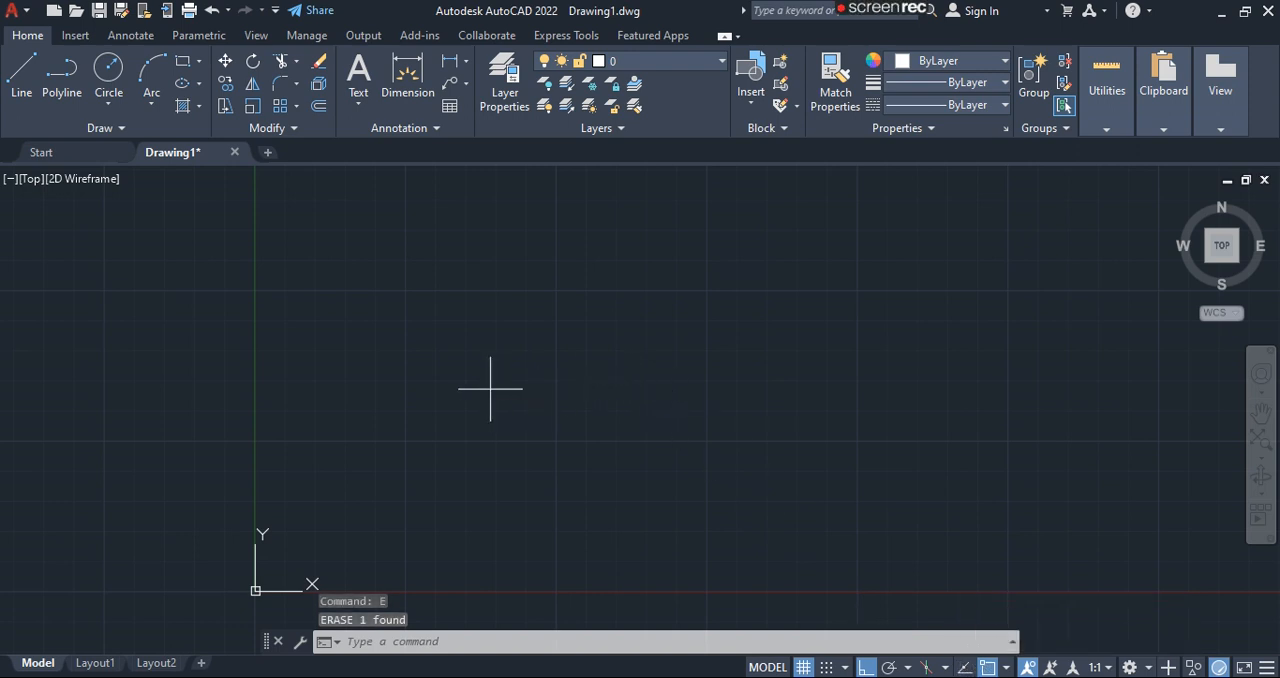
# - Draw a single horizontal line across the middle of the drawing area with Ortho on
pyautogui.press('Return')
pyautogui.click(380, 386)
pyautogui.click(797, 386)
pyautogui.press('Return')
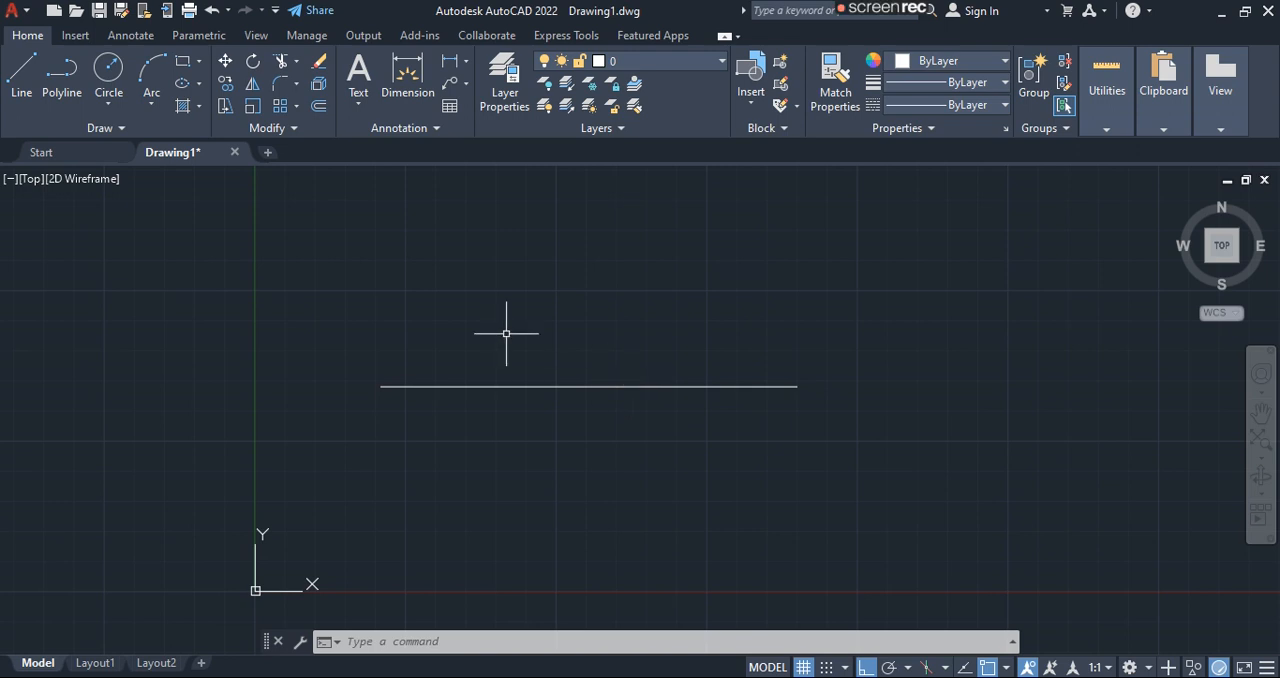
# - Start a circle and review the object snap modes, switching the Center snap off and on again
pyautogui.write('c')
pyautogui.press('Return')
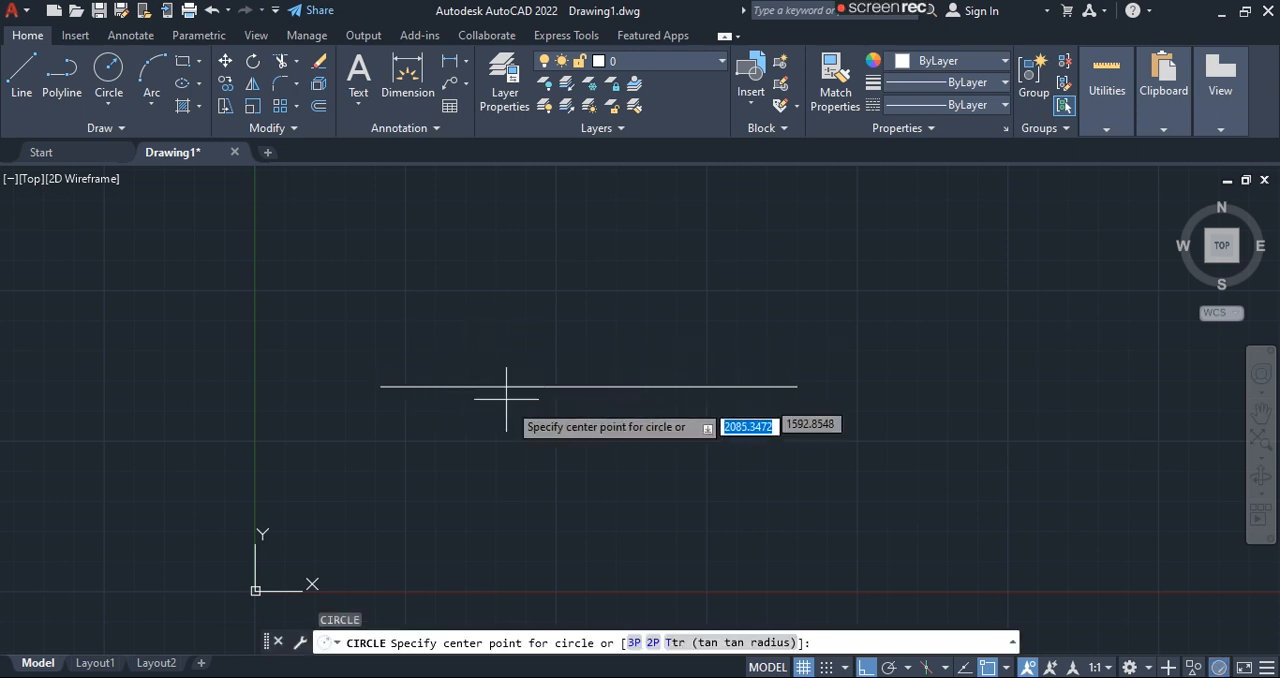
pyautogui.click(1006, 669)
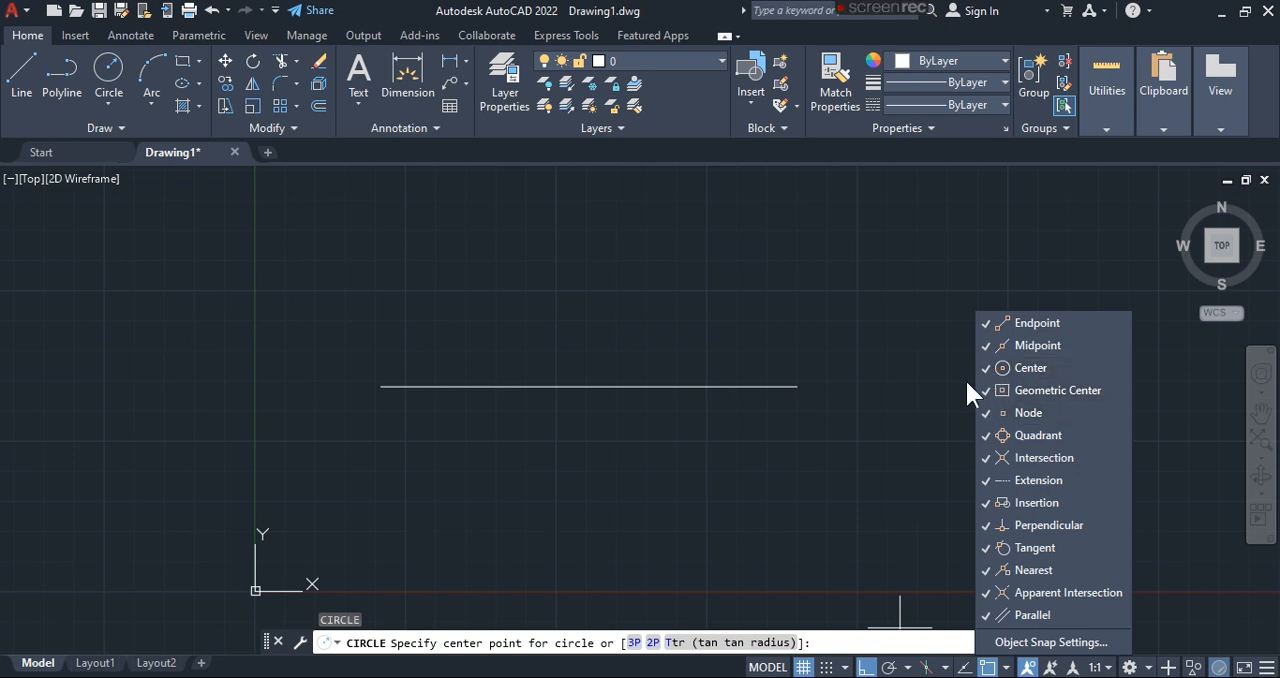
pyautogui.click(920, 412)
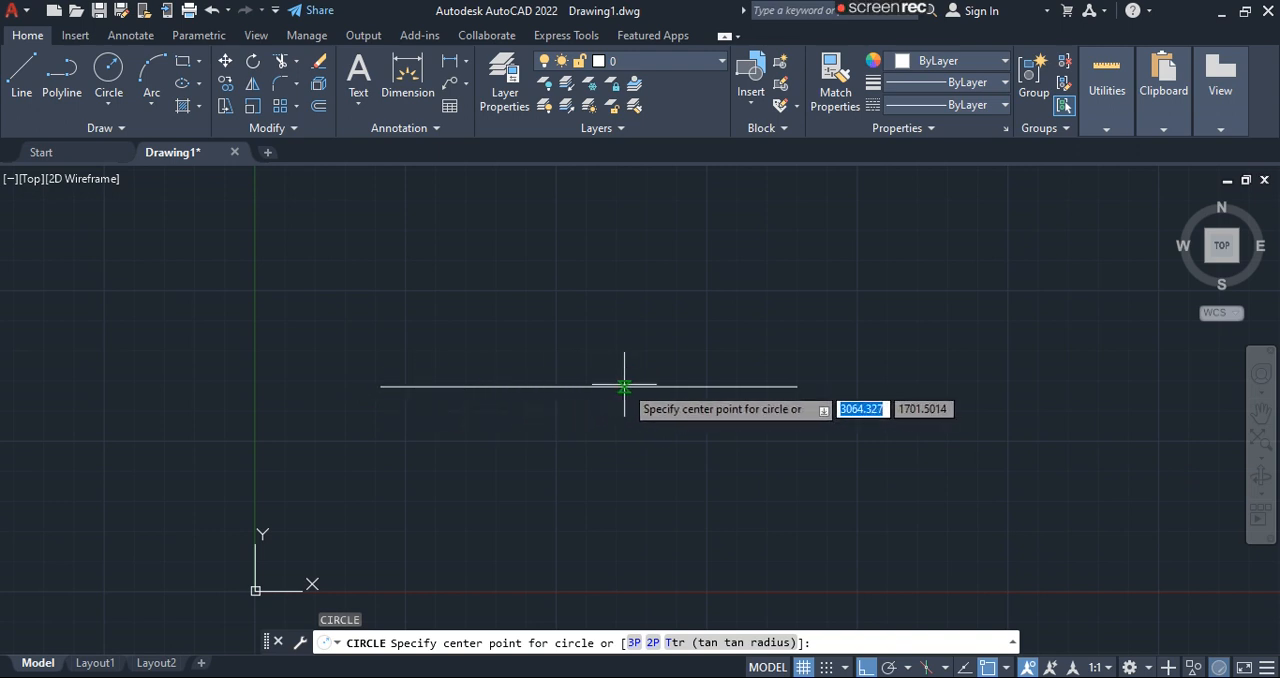
pyautogui.click(1006, 668)
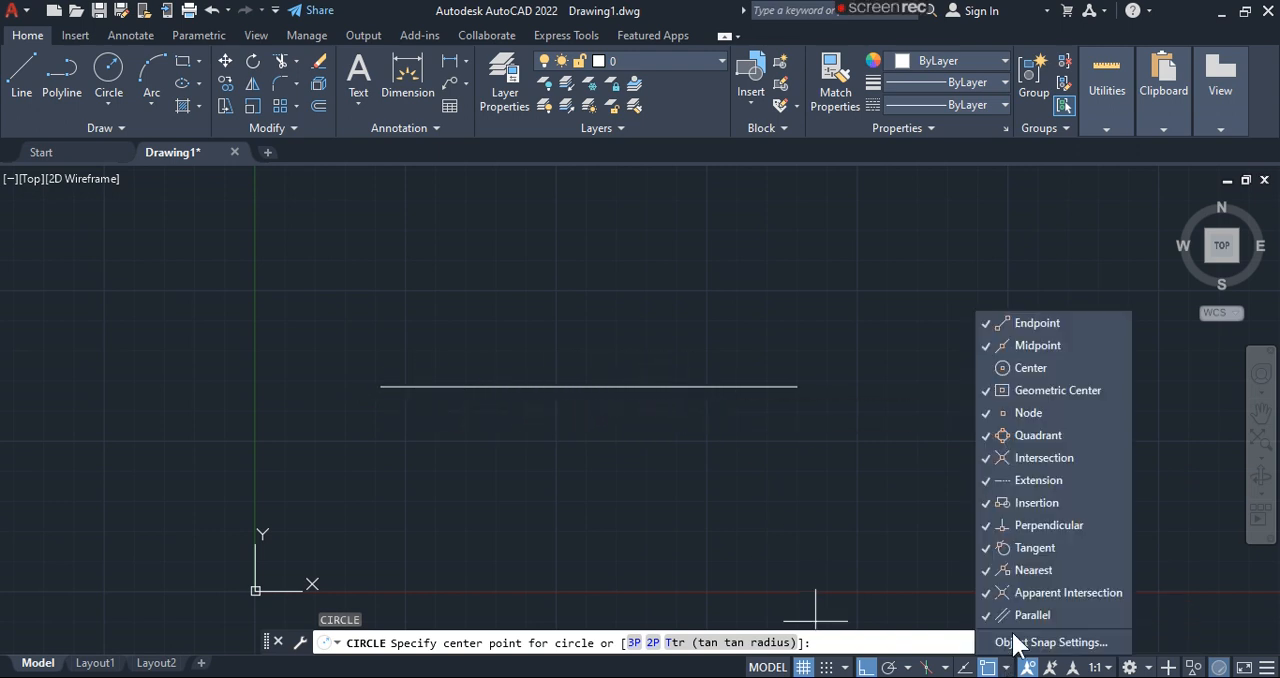
pyautogui.click(985, 346)
pyautogui.click(887, 357)
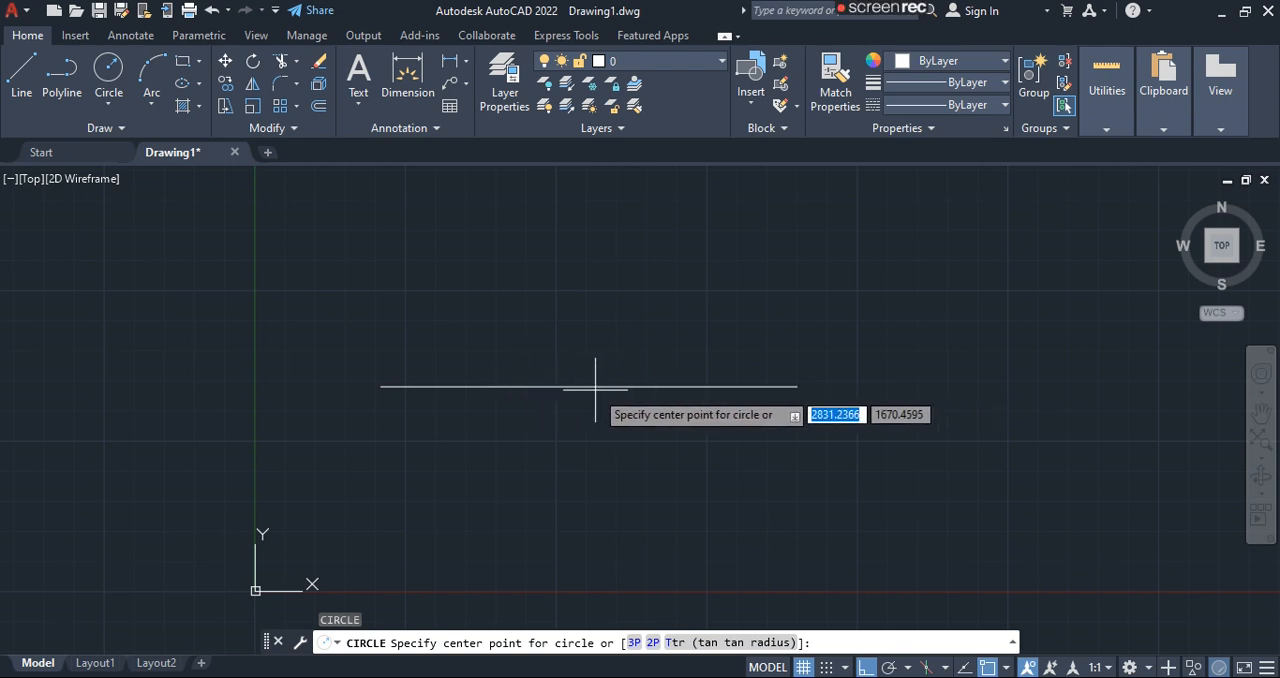
pyautogui.click(1005, 667)
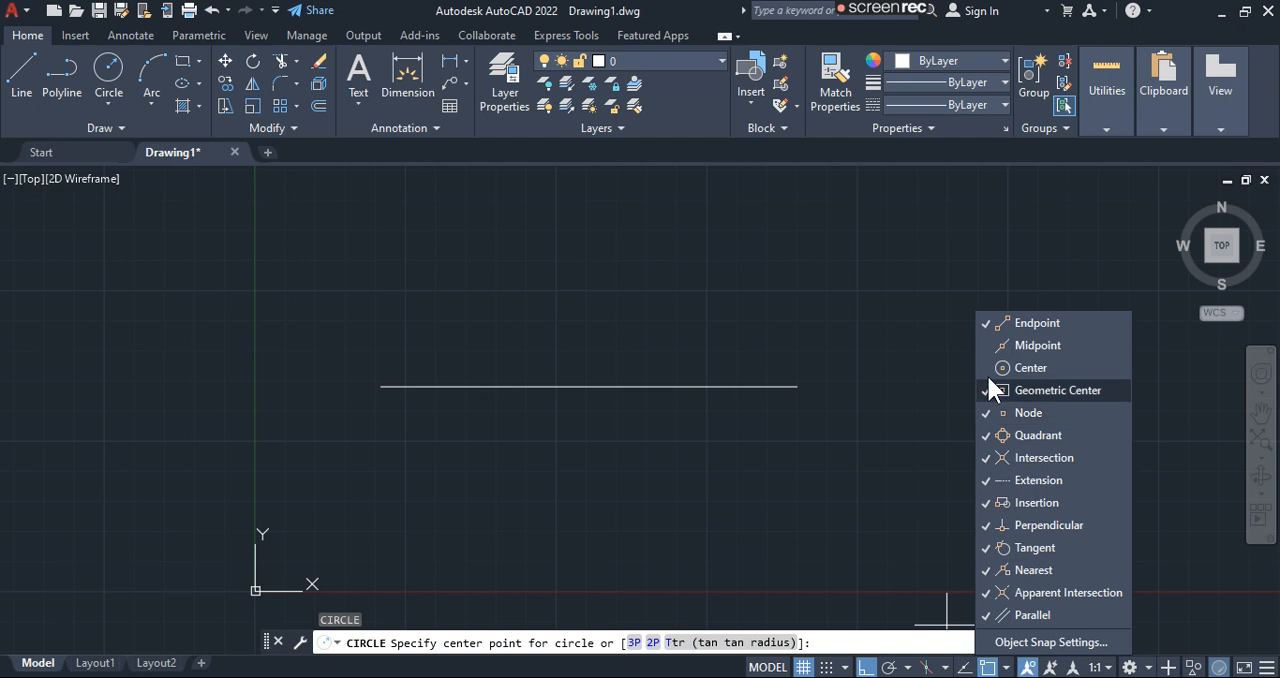
pyautogui.click(687, 328)
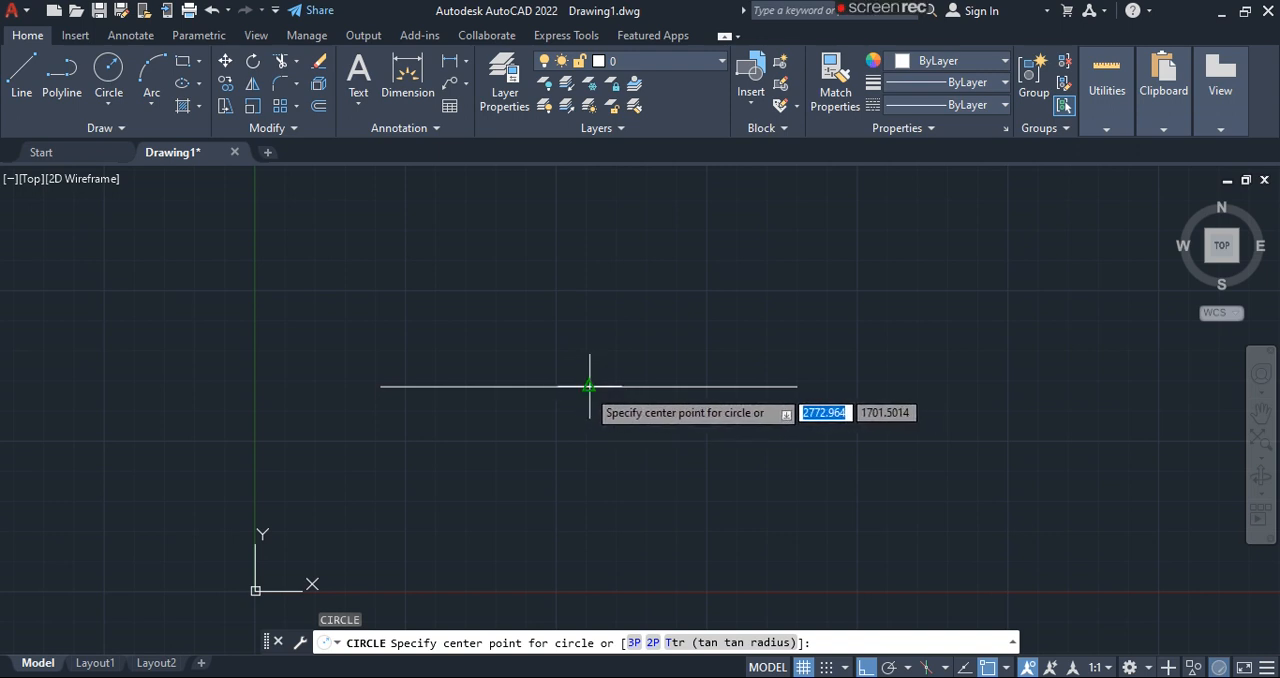
# - Draw a circle centred on the horizontal line's midpoint, with Ortho off while setting its radius
pyautogui.click(589, 386)
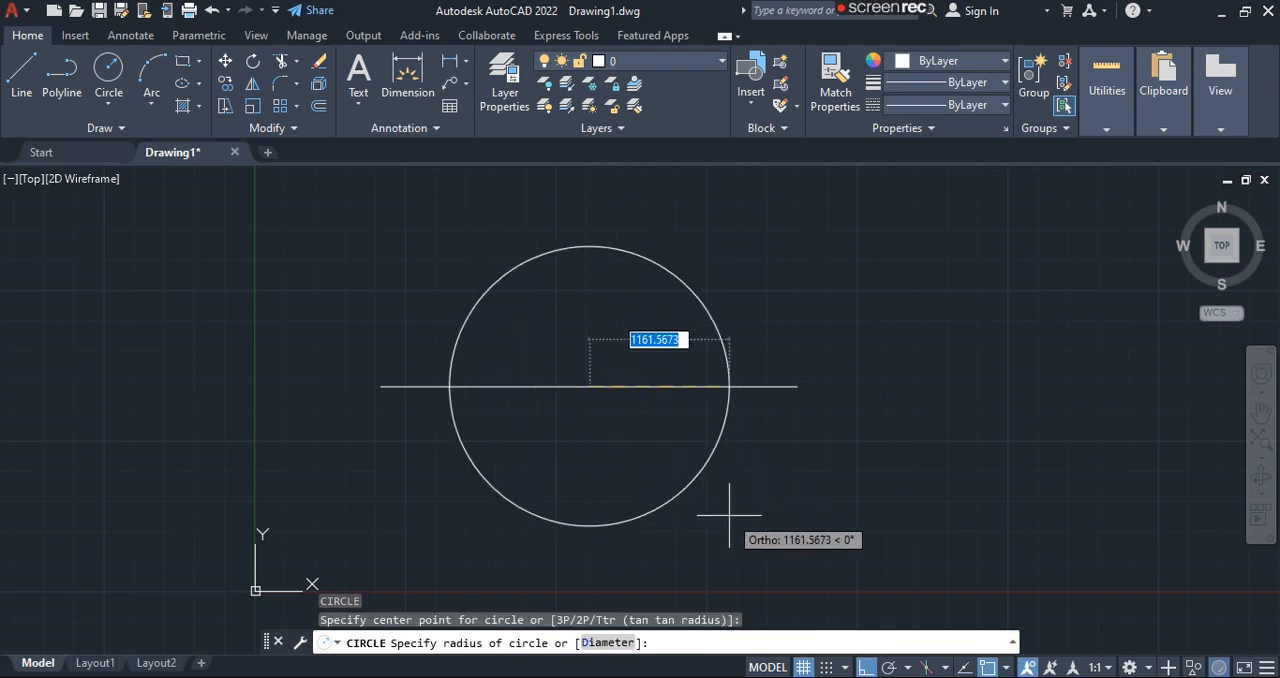
pyautogui.press('F8')
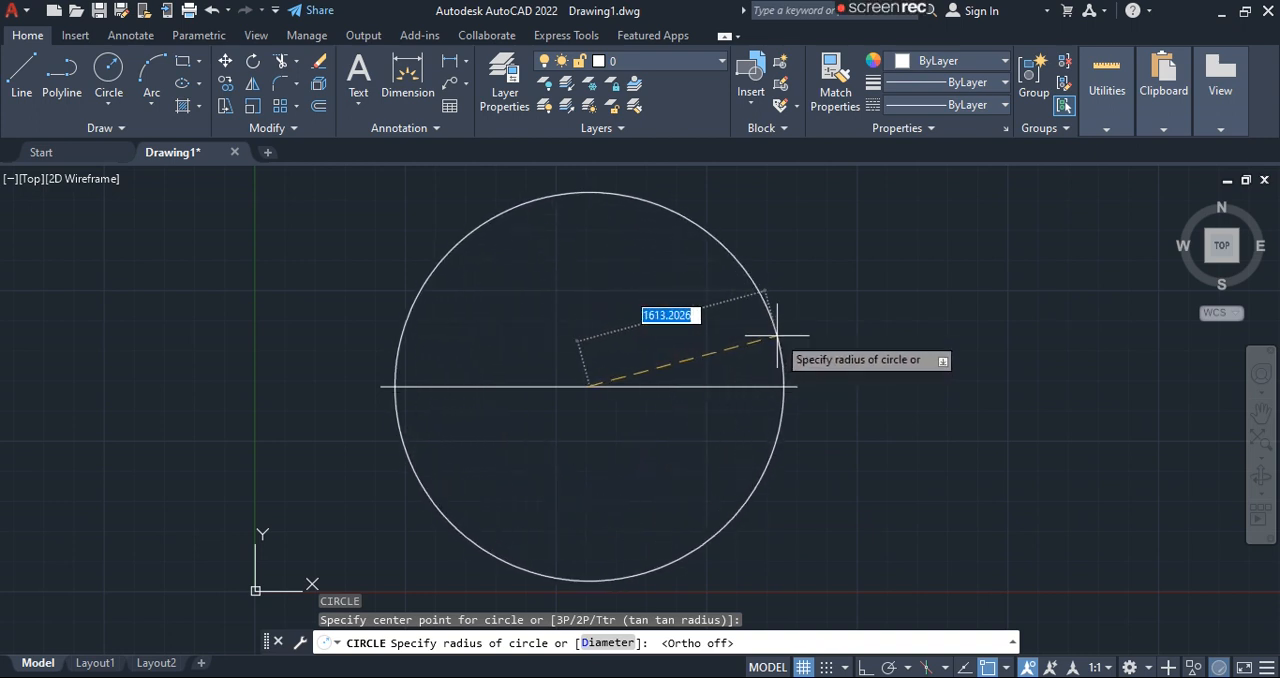
pyautogui.click(709, 351)
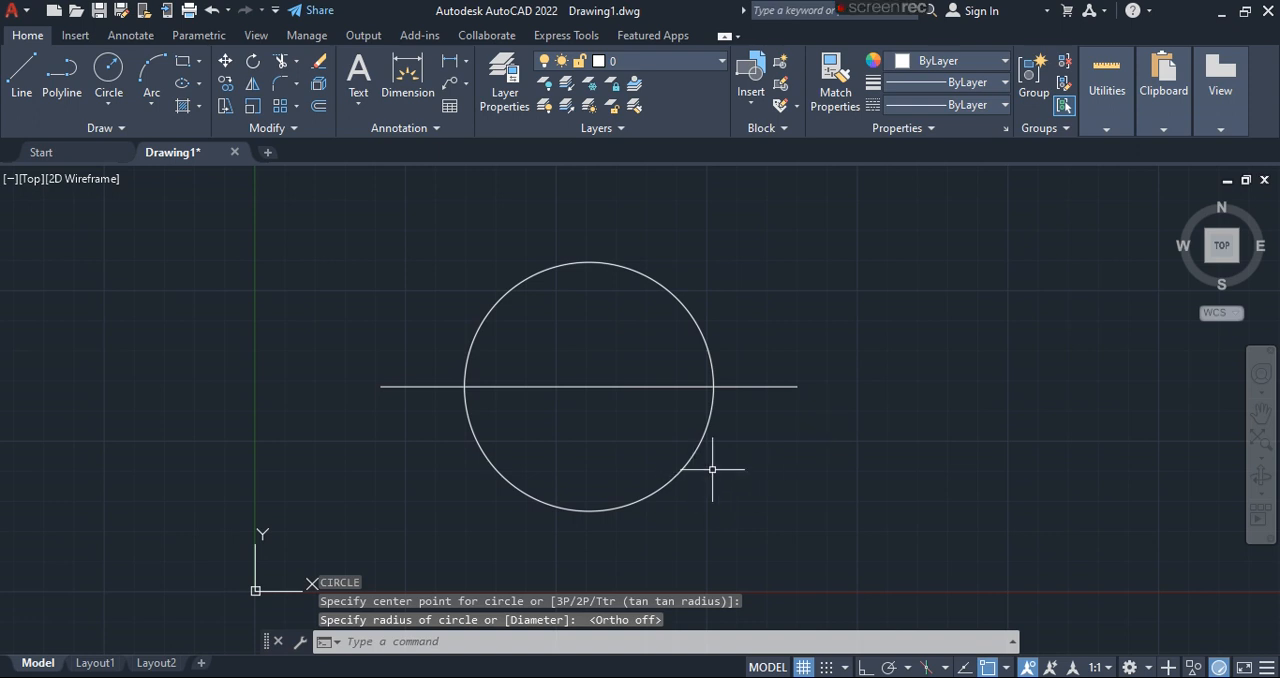
# - Undo the circle and try to place another near the horizontal line with object snap off
pyautogui.click(989, 667)
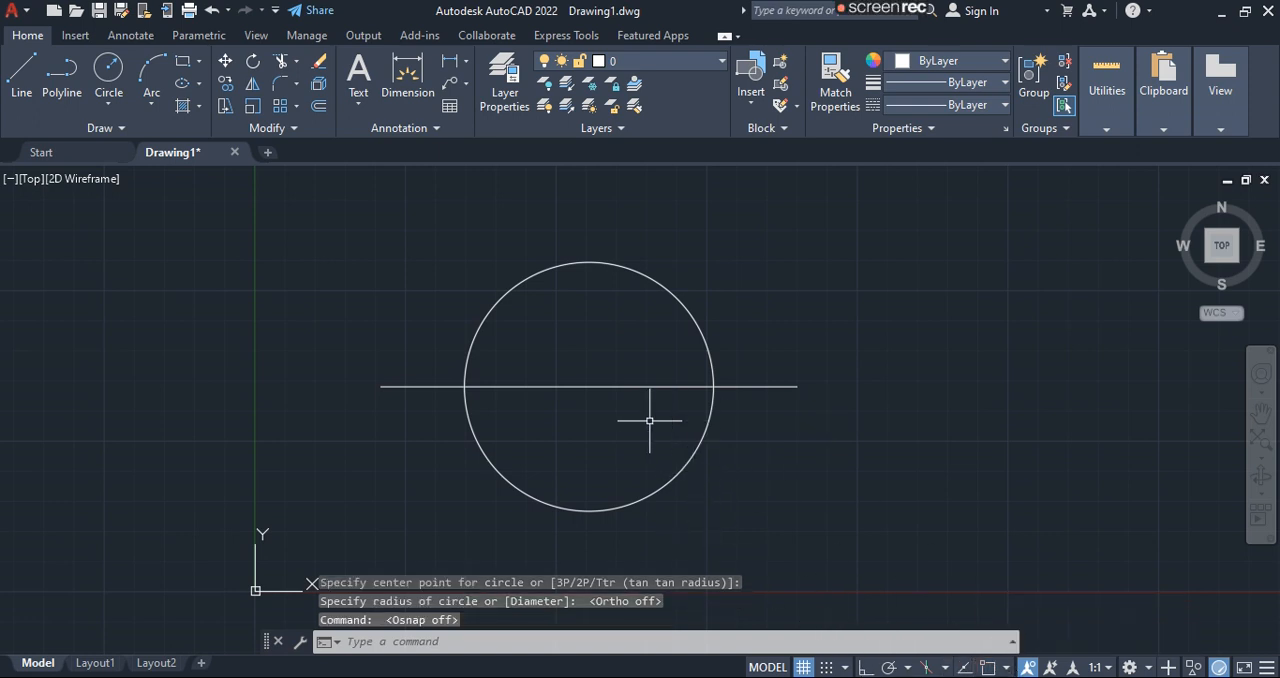
pyautogui.hotkey('ctrl', 'z')
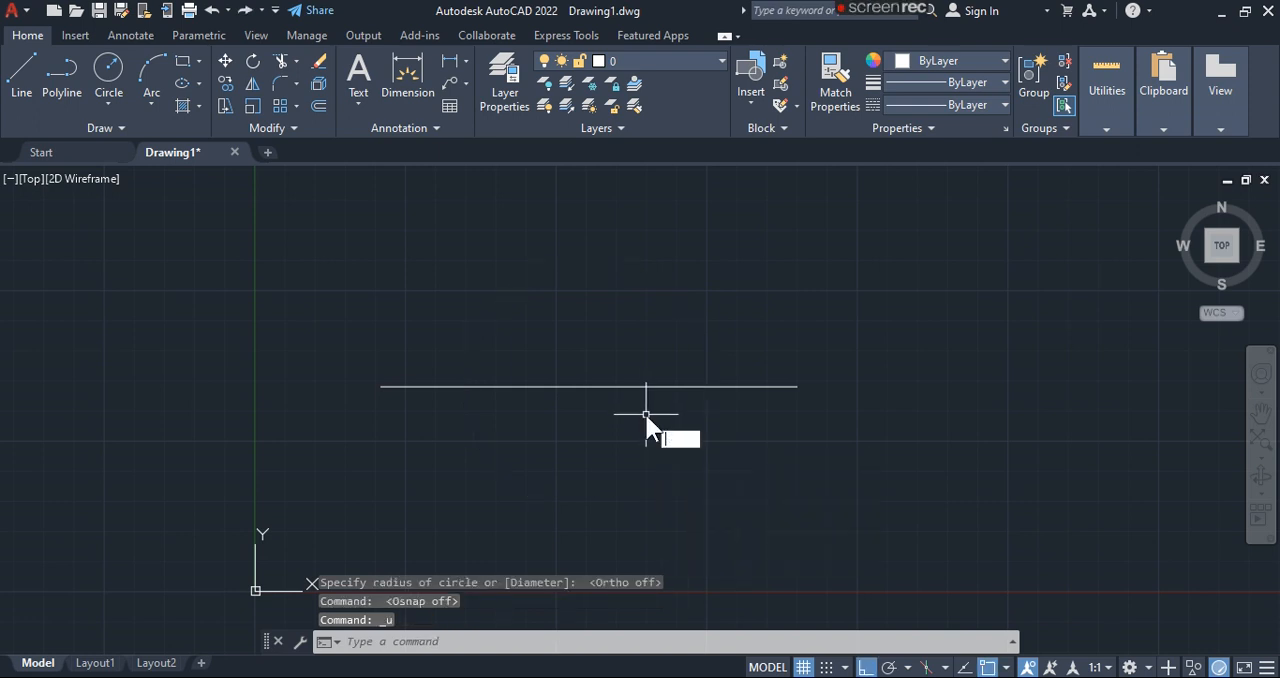
pyautogui.press('Return')
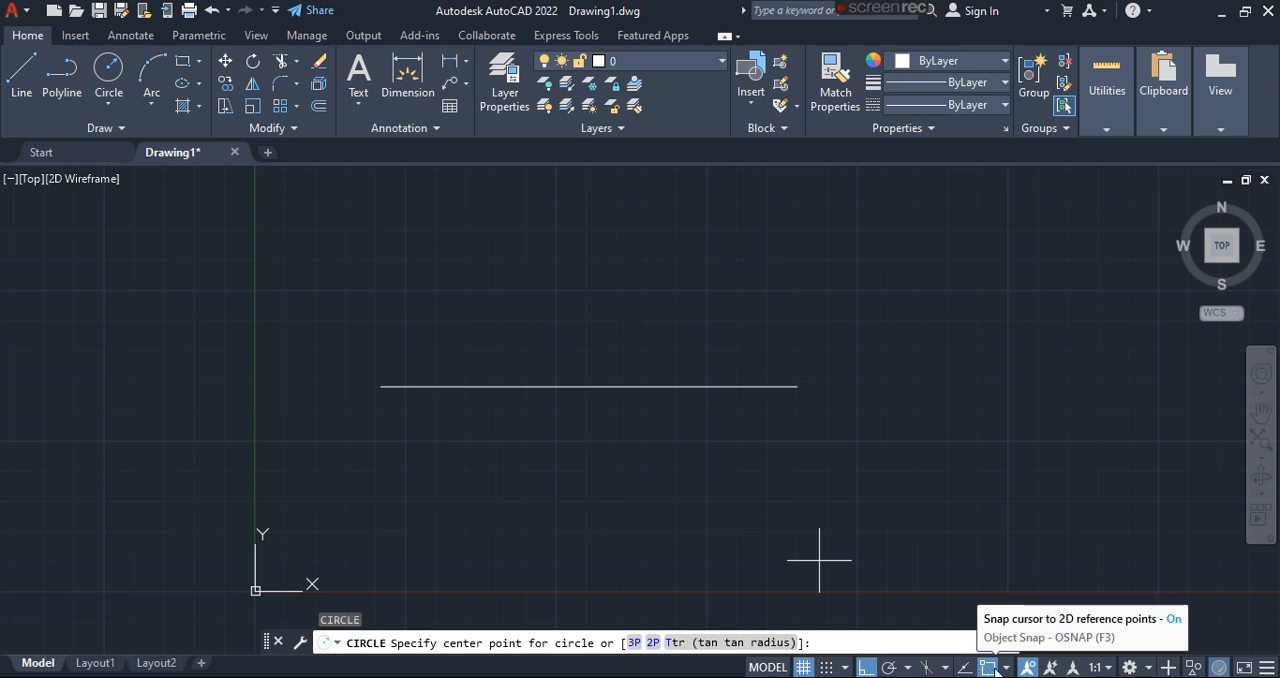
pyautogui.click(987, 668)
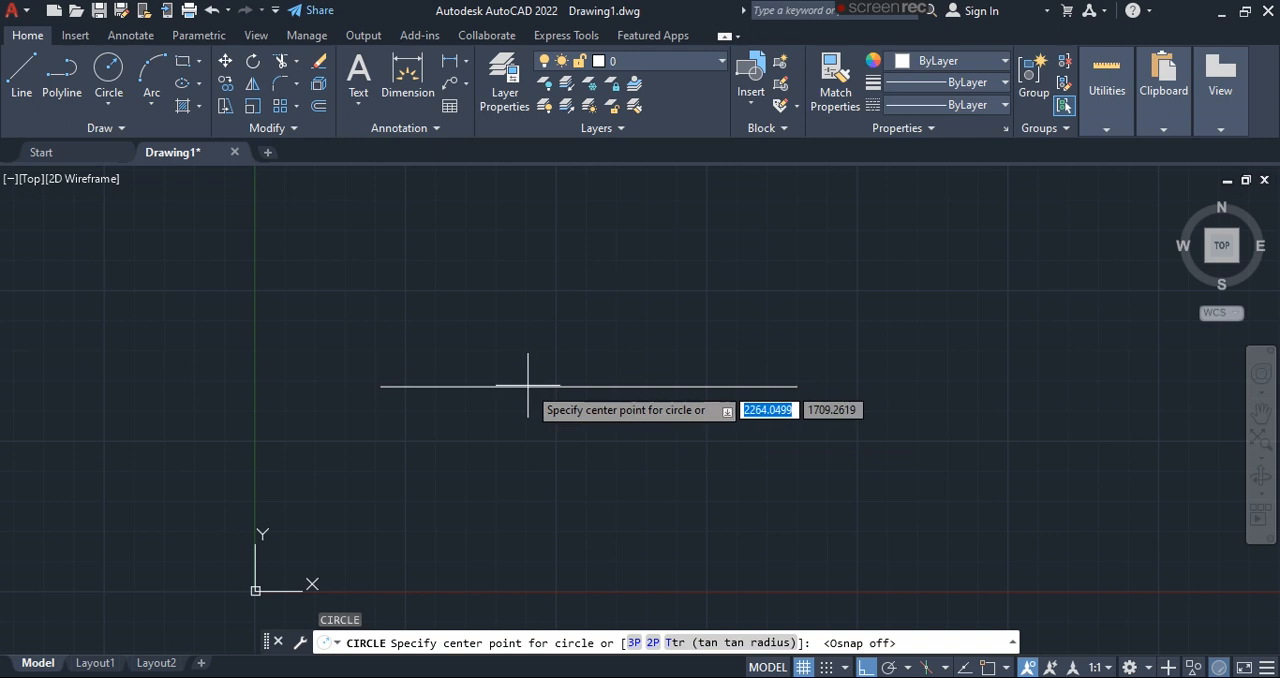
pyautogui.click(718, 380)
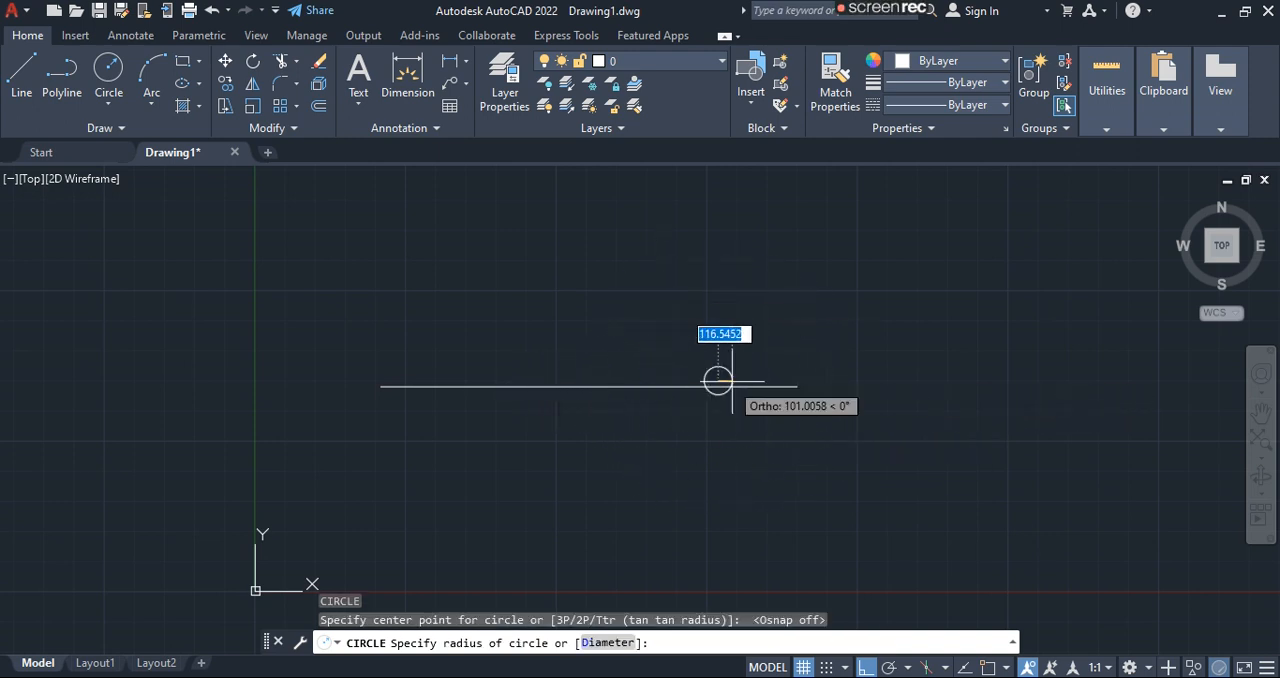
pyautogui.press('Escape')
# - Turn Ortho off and view the available annotation scales
pyautogui.click(866, 667)
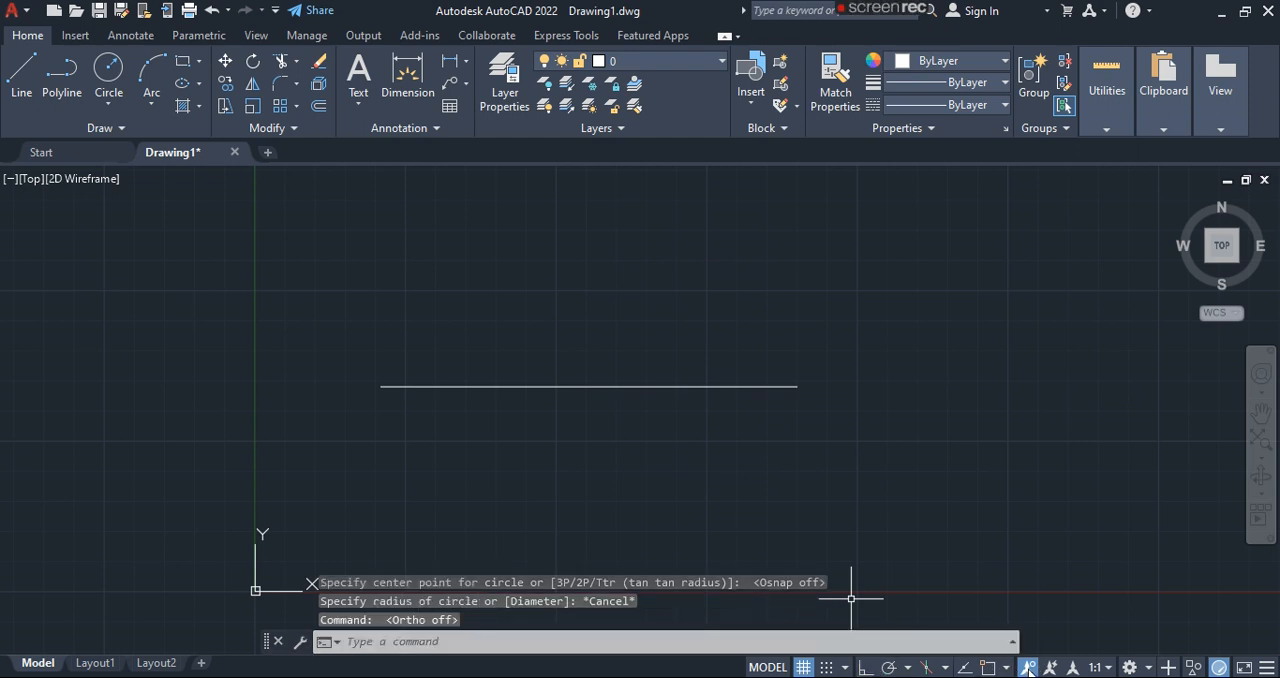
pyautogui.click(1108, 668)
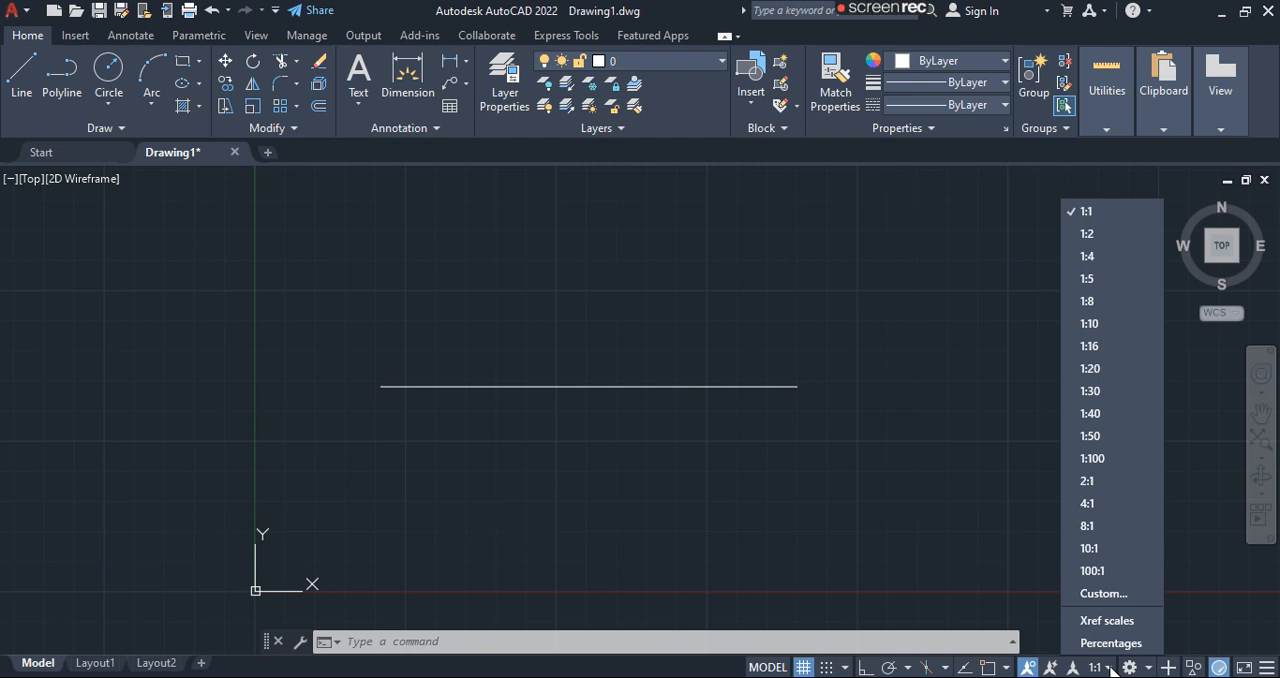
pyautogui.click(1110, 668)
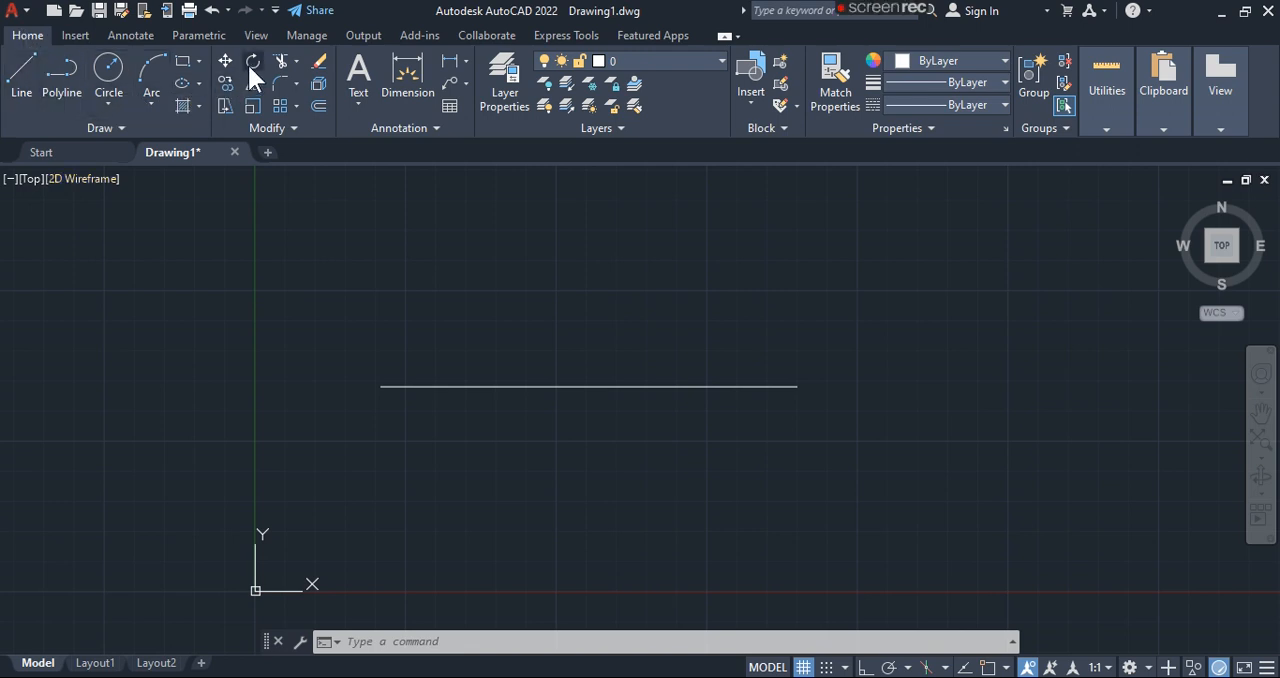
# - Draw an open zigzag chain of connected straight lines crossing the horizontal line
pyautogui.click(25, 69)
pyautogui.click(431, 247)
pyautogui.click(818, 437)
pyautogui.click(793, 285)
pyautogui.click(503, 475)
pyautogui.click(367, 279)
pyautogui.press('Escape')
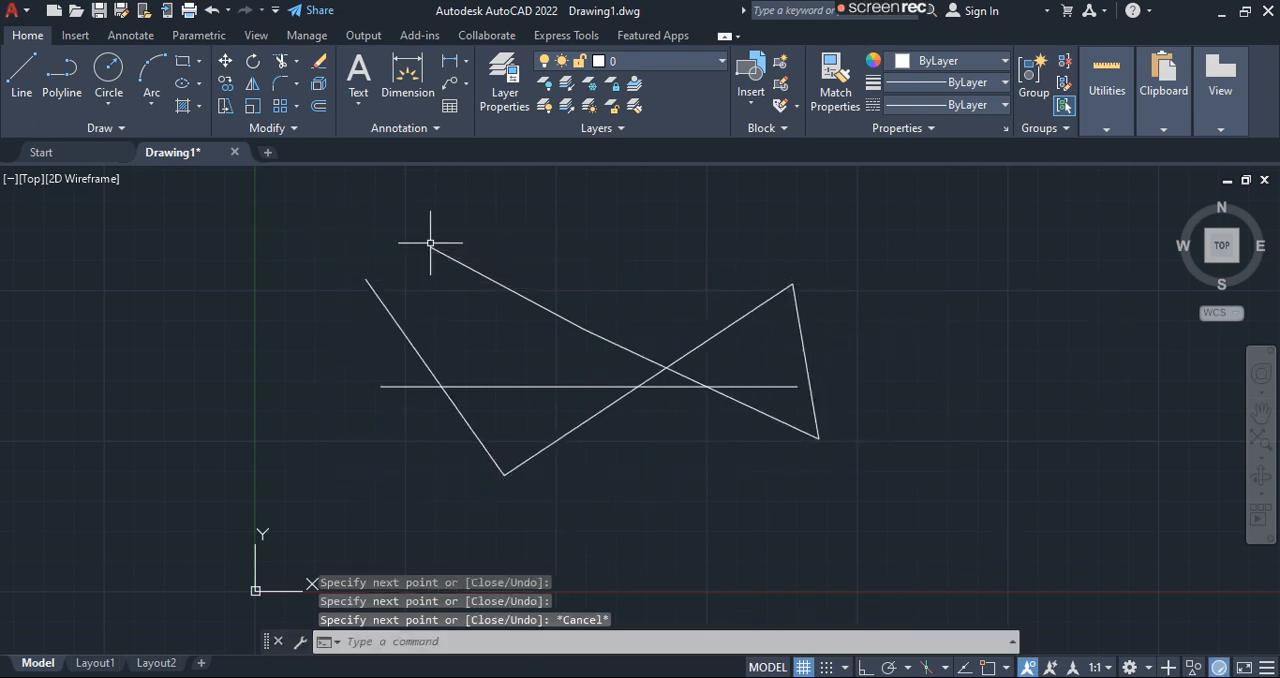
# - Undo the zigzag lines and erase the remaining horizontal line
pyautogui.hotkey('ctrl', 'z')
pyautogui.hotkey('ctrl', 'z')
pyautogui.click(574, 386)
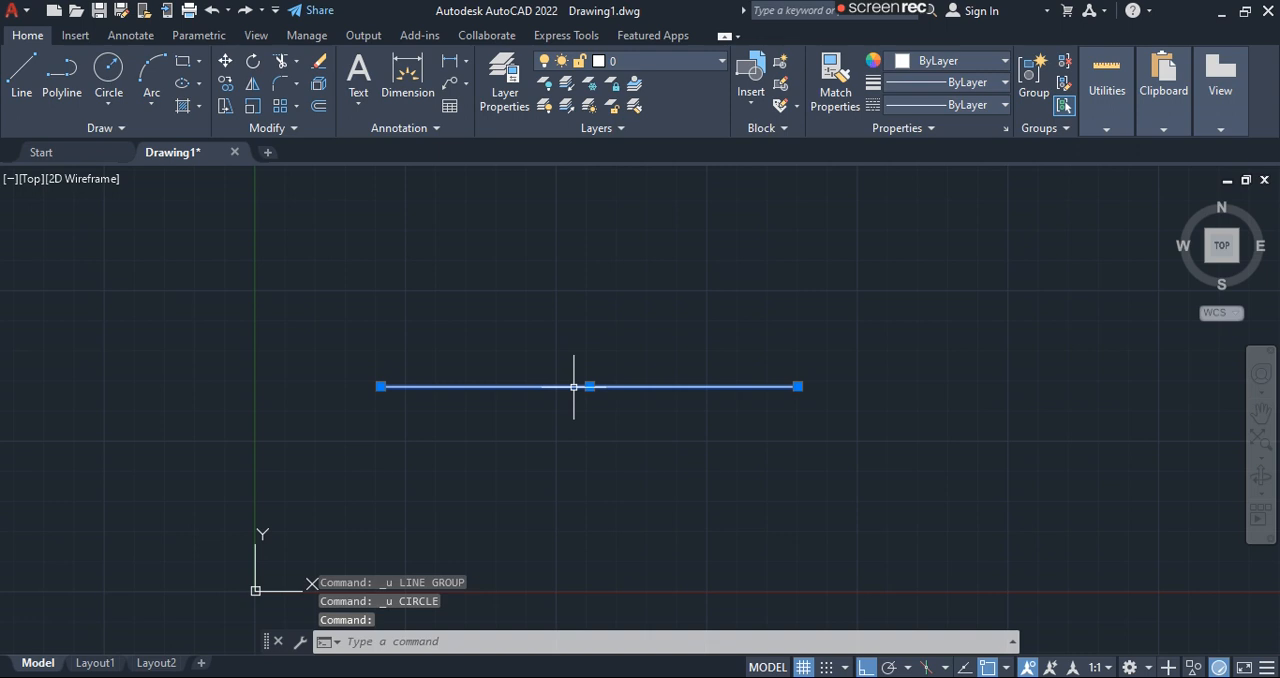
pyautogui.press('Return')
# - Draw a closed five-sided polyline with a horizontal upper edge, switching Ortho off after the first segment for the slanted sides
pyautogui.click(75, 78)
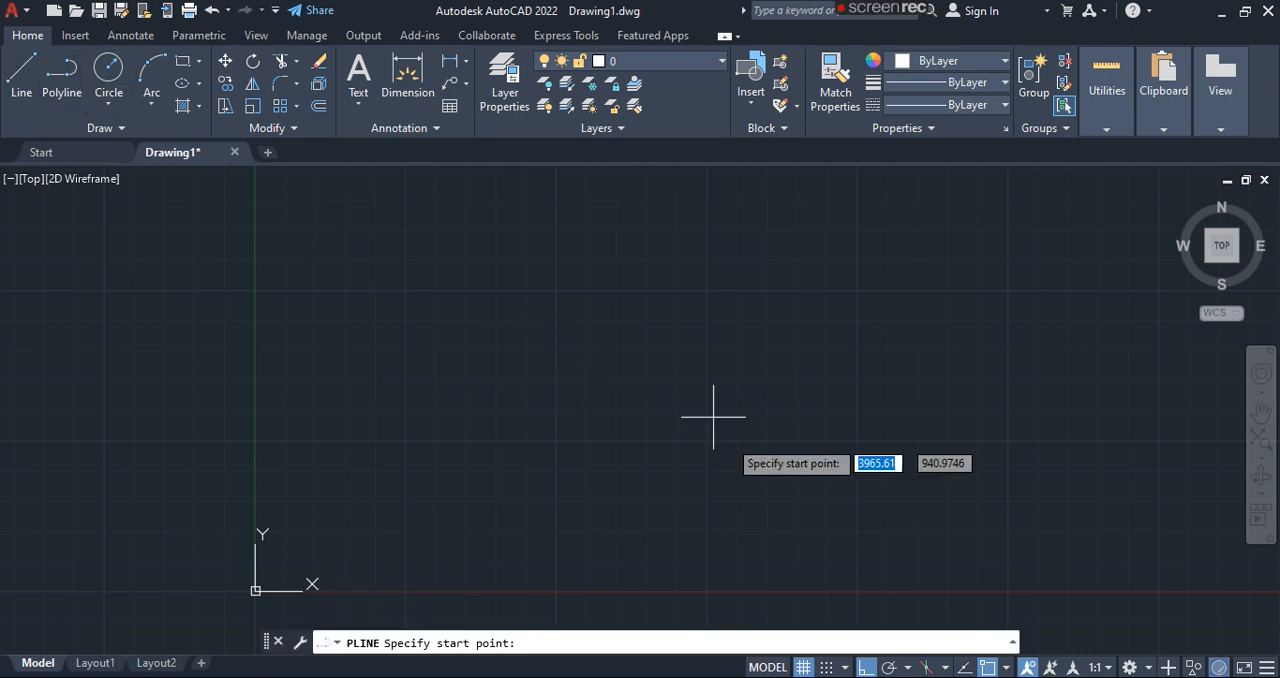
pyautogui.click(553, 331)
pyautogui.click(810, 331)
pyautogui.click(866, 667)
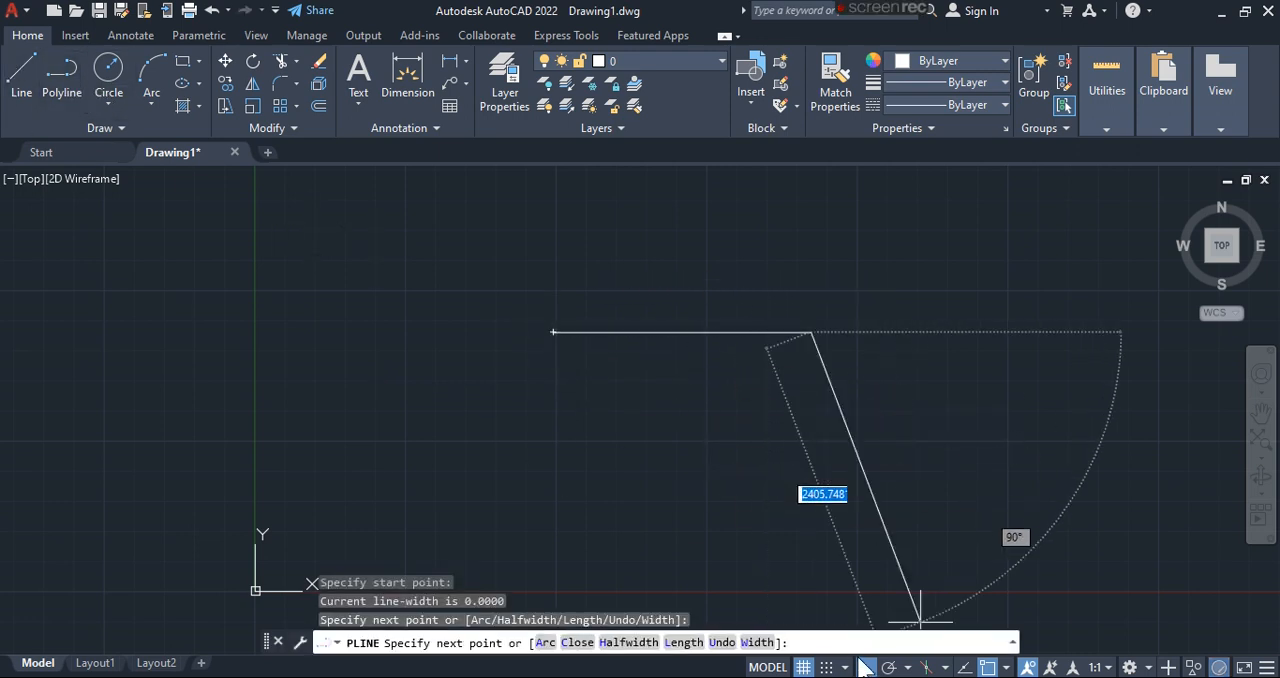
pyautogui.click(887, 355)
pyautogui.click(690, 466)
pyautogui.click(434, 362)
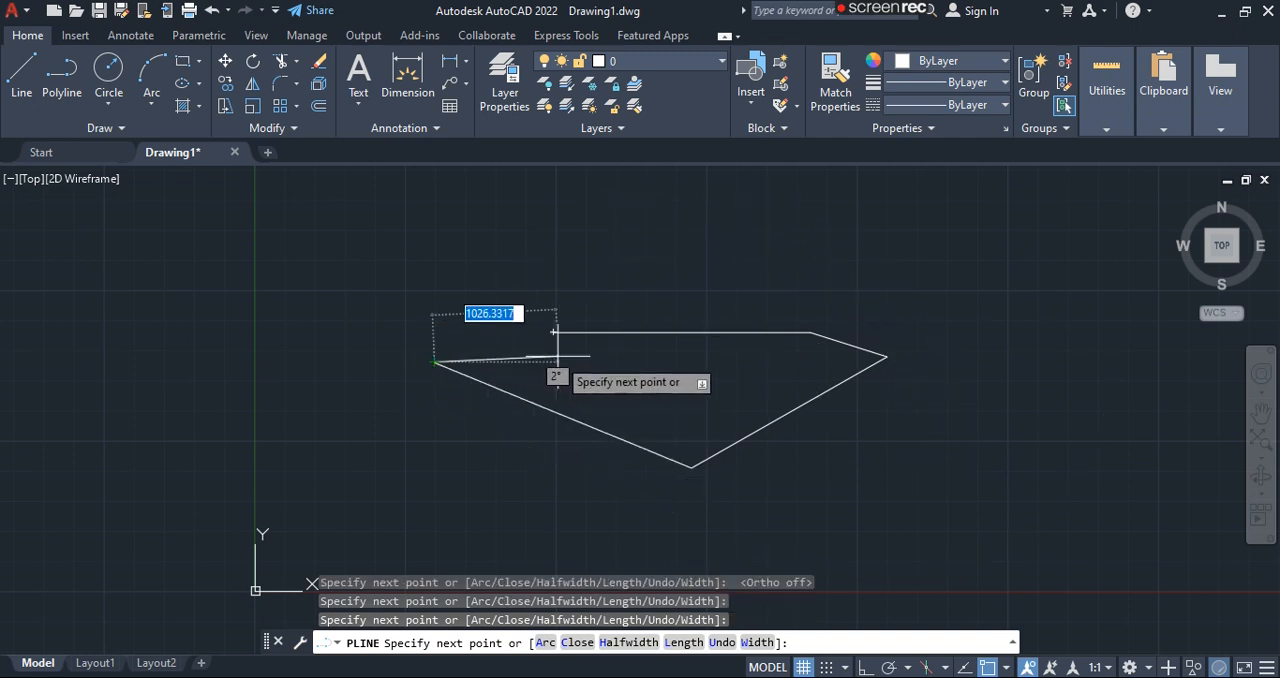
pyautogui.click(553, 331)
pyautogui.press('Return')
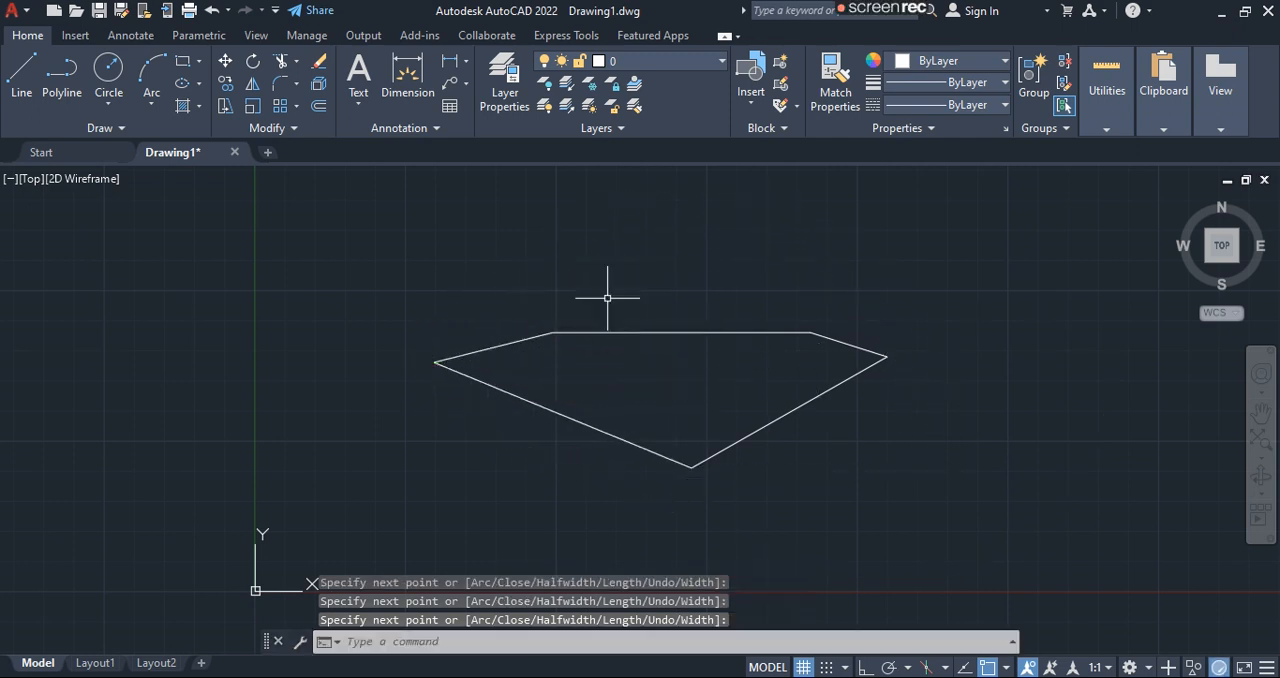
# - Draw a closed triangle from three separate lines to the right of the five-sided polyline
pyautogui.click(27, 89)
pyautogui.click(1052, 278)
pyautogui.click(1175, 494)
pyautogui.click(975, 506)
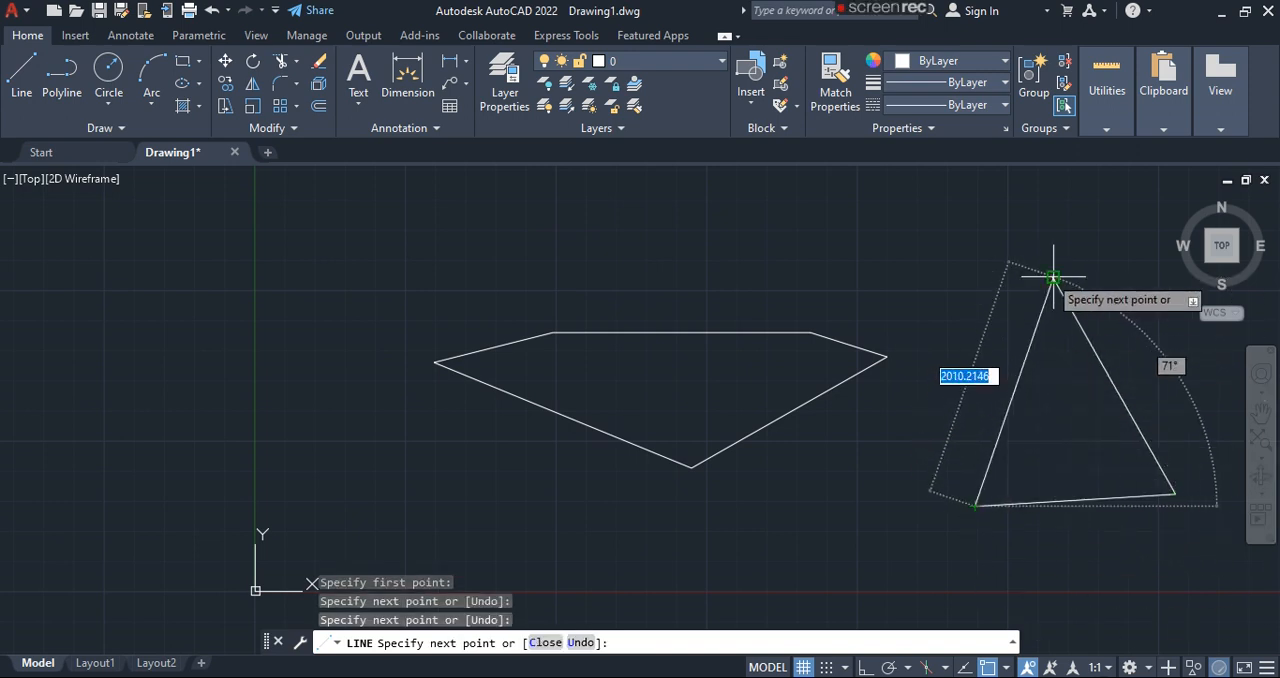
pyautogui.click(1052, 279)
pyautogui.press('Return')
pyautogui.click(1024, 278)
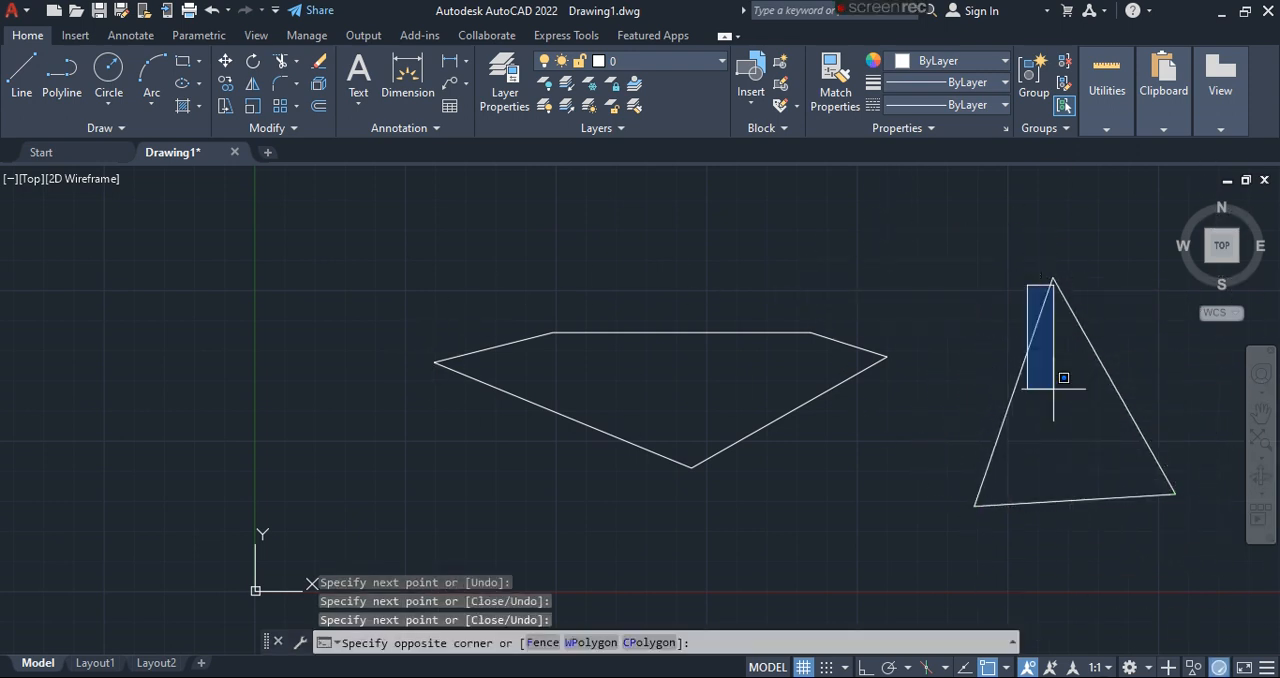
pyautogui.click(912, 312)
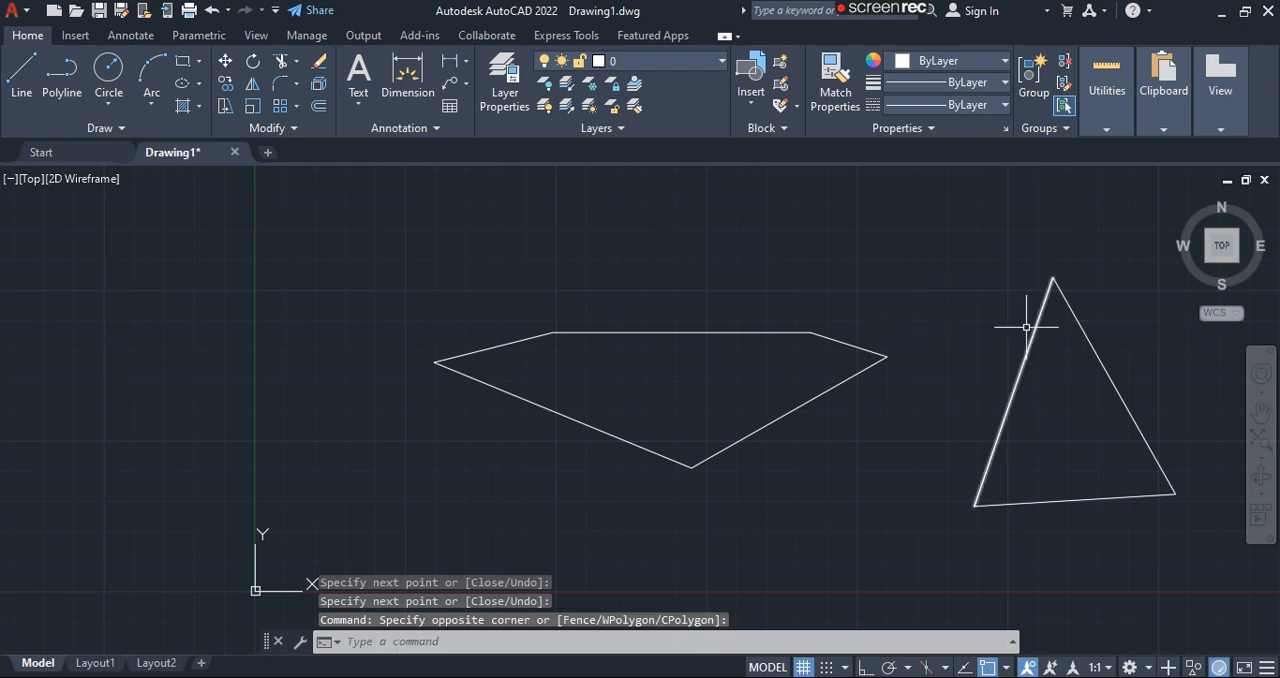
pyautogui.click(1220, 545)
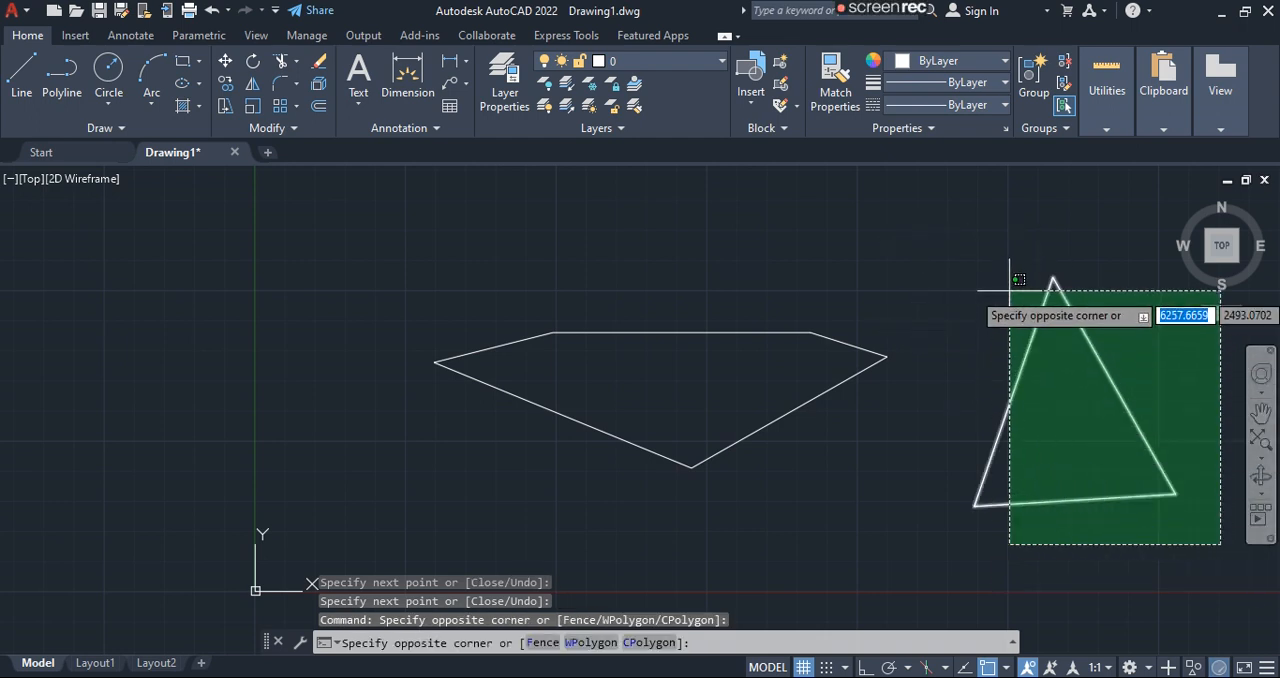
pyautogui.press('Escape')
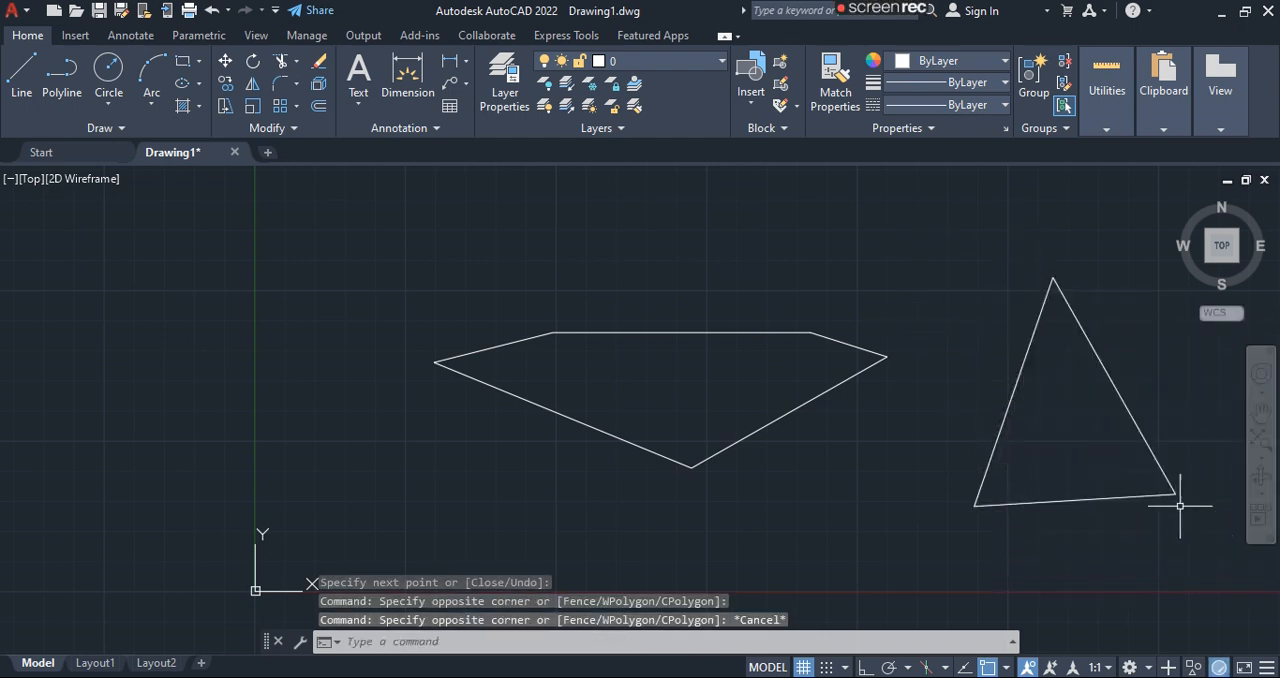
# - Select the triangle's three lines one by one and the five-sided polyline in one pick to compare them, and clear the selection
pyautogui.click(1105, 367)
pyautogui.click(1097, 503)
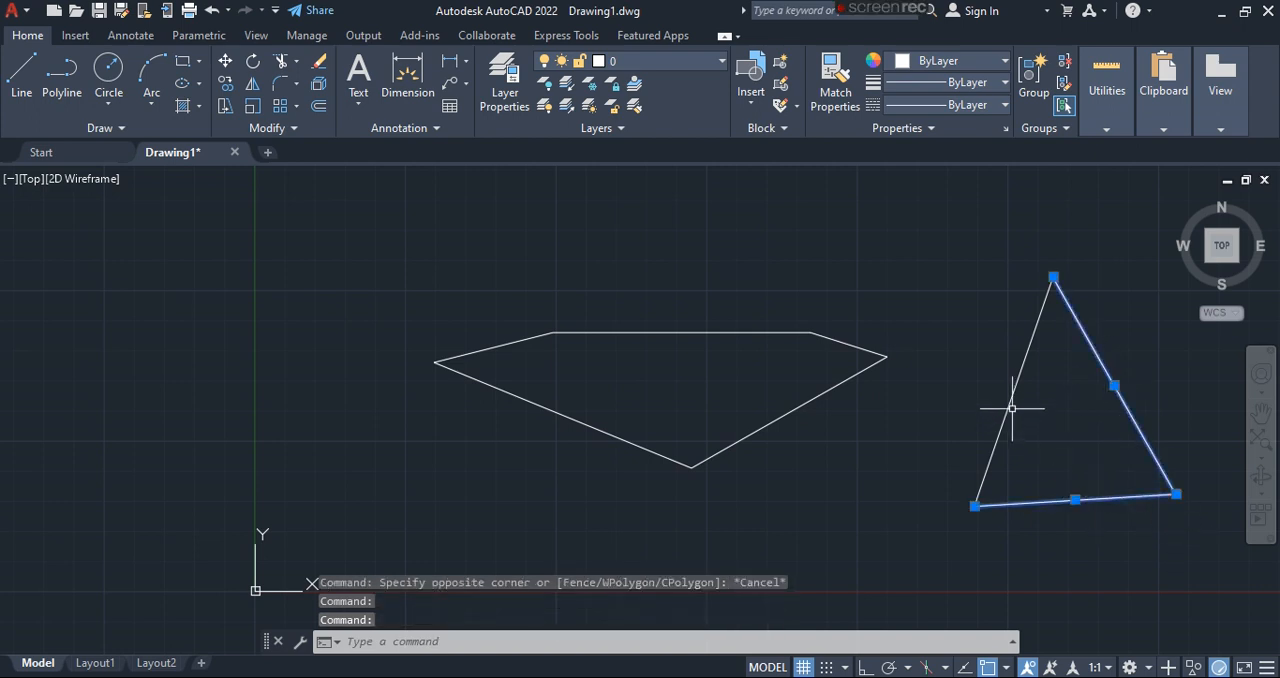
pyautogui.click(1012, 408)
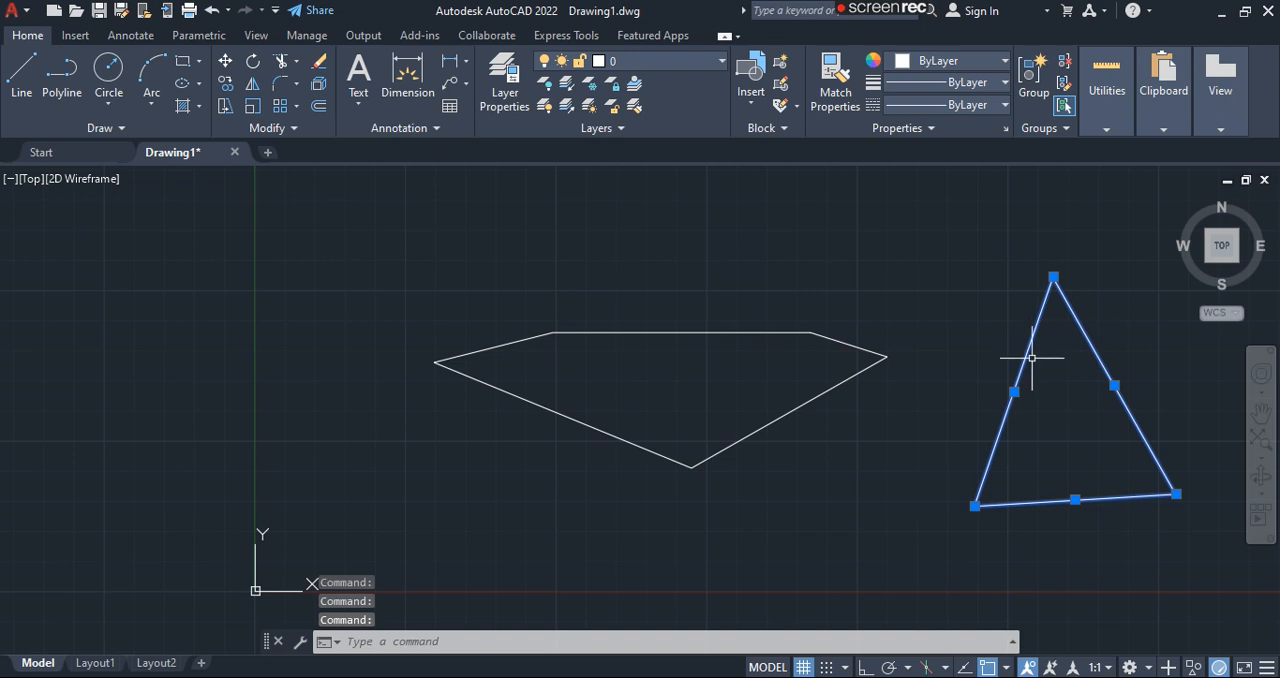
pyautogui.click(623, 331)
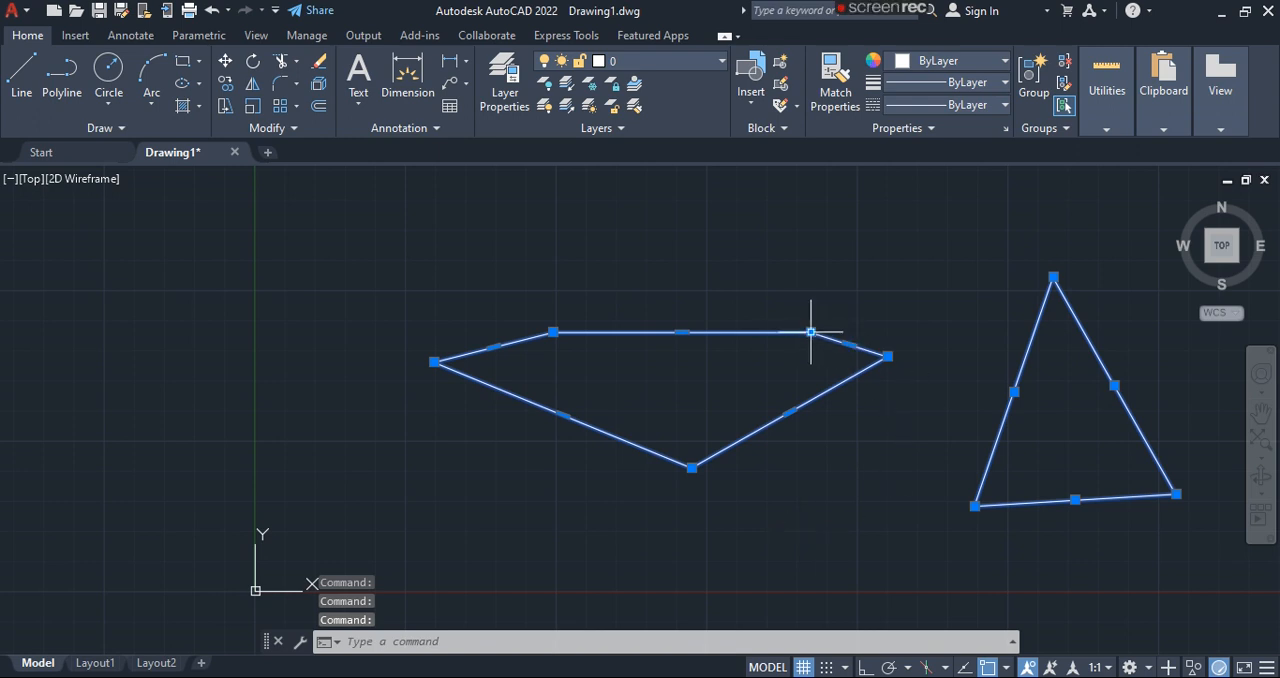
pyautogui.press('Escape')
# - Pick the triangle's sides once more, clear the selection and undo the triangle
pyautogui.click(1006, 409)
pyautogui.click(1074, 509)
pyautogui.click(1087, 496)
pyautogui.click(1140, 393)
pyautogui.click(1112, 408)
pyautogui.click(1074, 503)
pyautogui.press('Escape')
pyautogui.hotkey('ctrl', 'z')
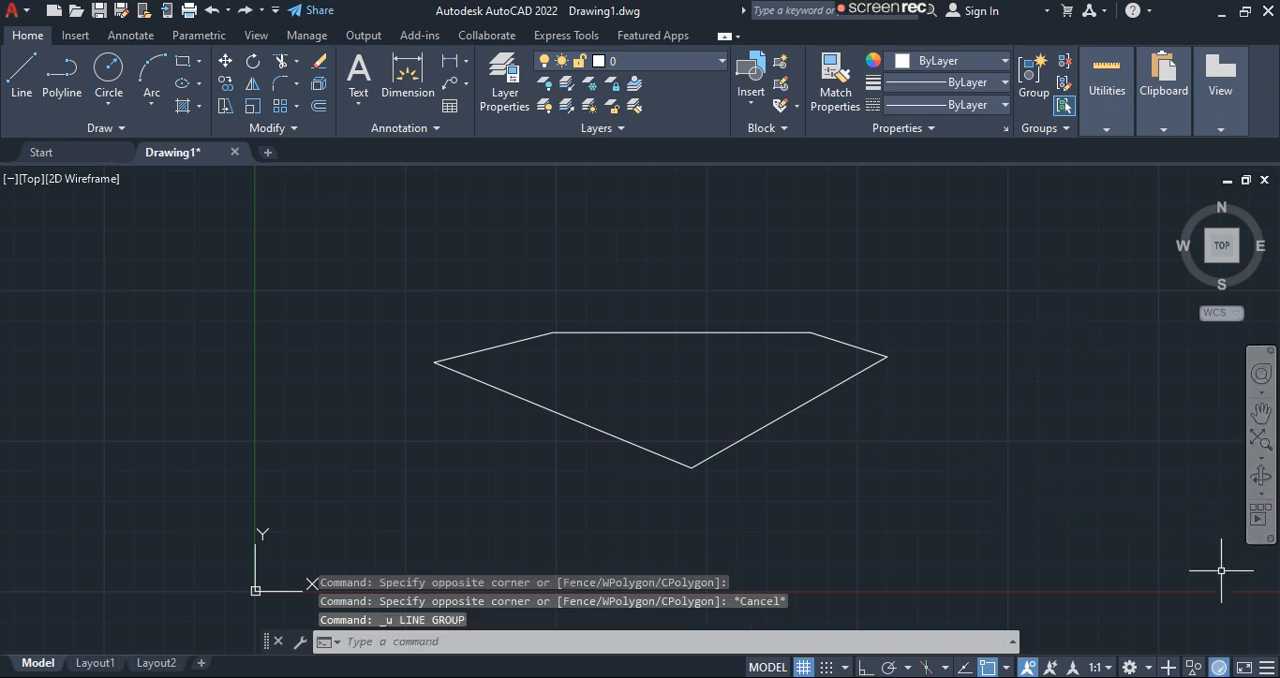
# - Select the five-sided polyline with a crossing window and erase it
pyautogui.click(501, 393)
pyautogui.click(936, 480)
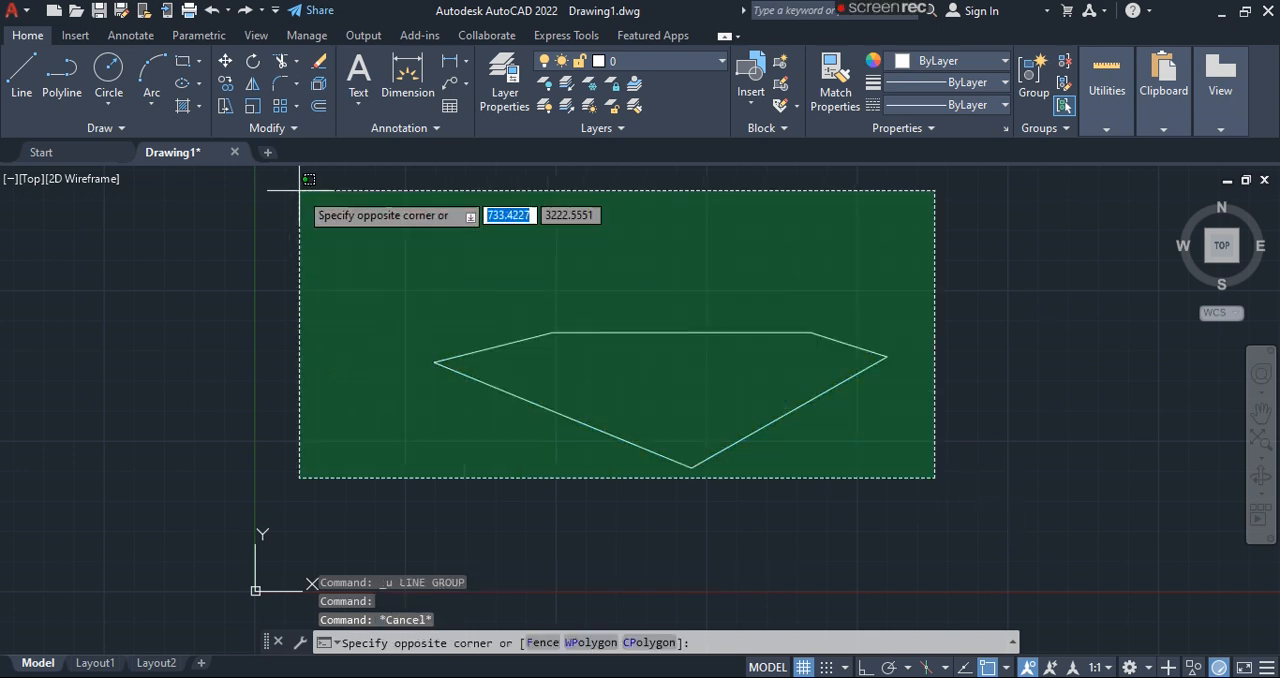
pyautogui.click(333, 274)
pyautogui.press('Return')
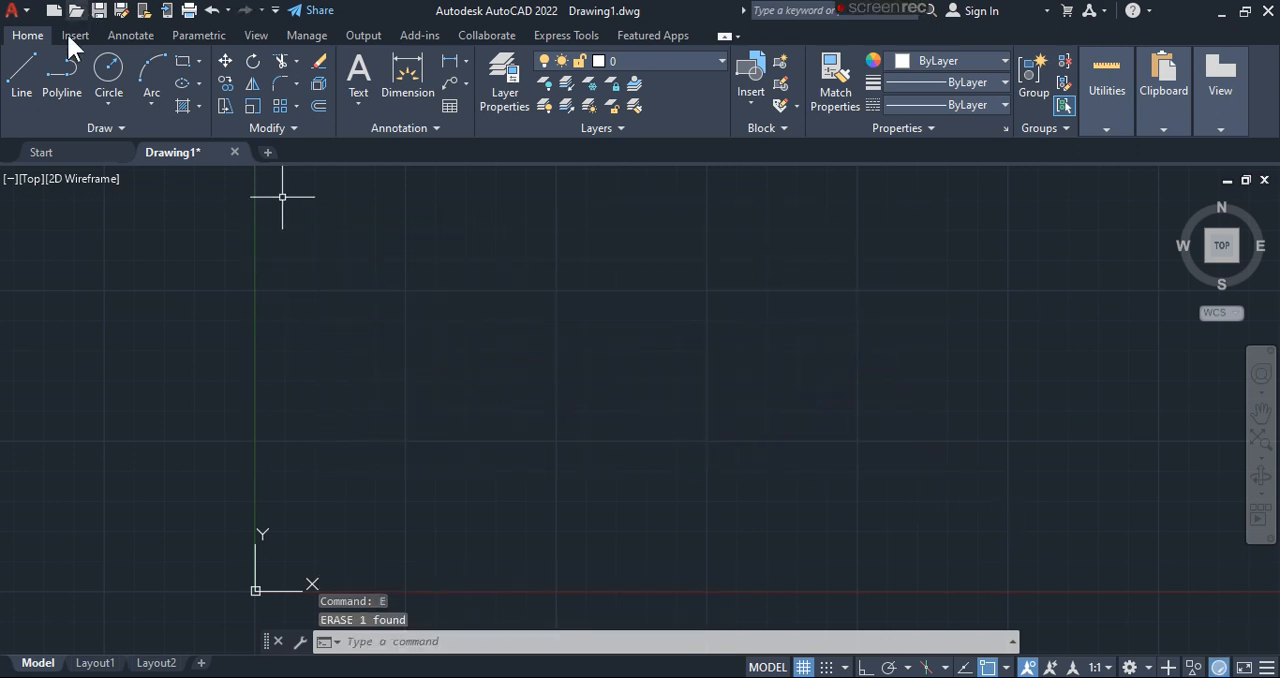
# - Try a centre-and-radius circle in the empty drawing and cancel it before fixing the radius
pyautogui.click(106, 72)
pyautogui.click(495, 303)
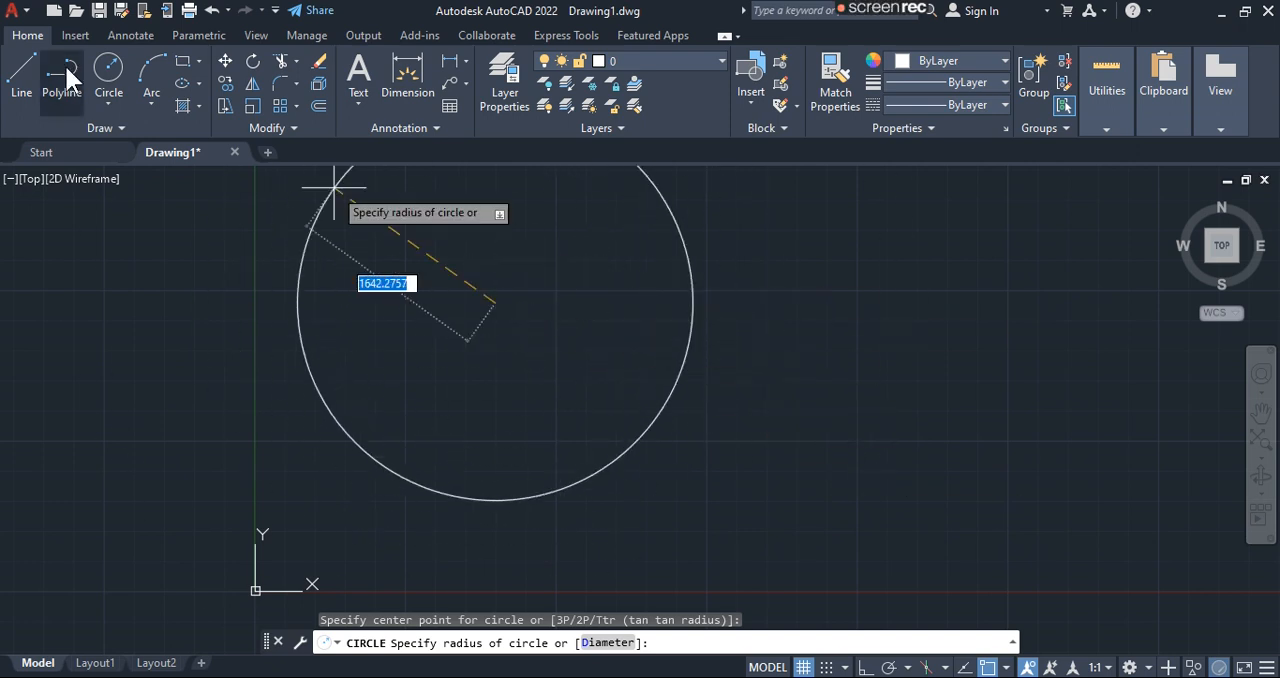
pyautogui.press('Escape')
# - Try a three-point arc by giving its start and second points, and cancel it before the end point
pyautogui.click(148, 72)
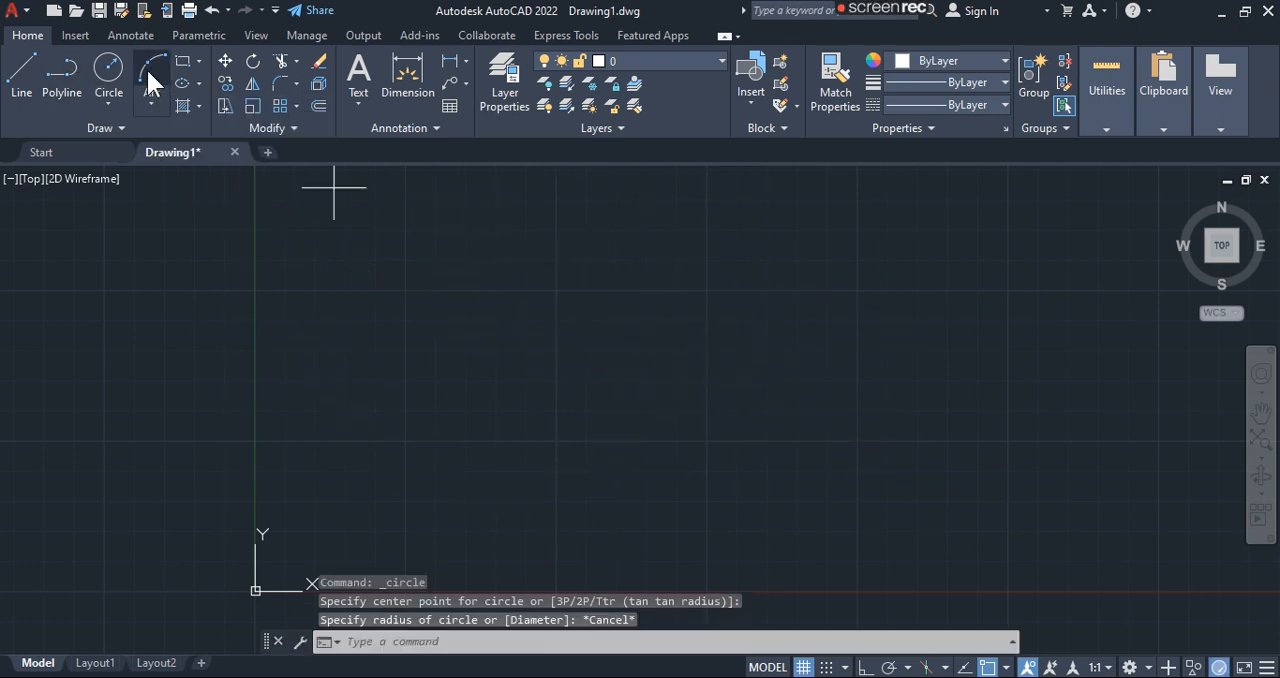
pyautogui.click(469, 285)
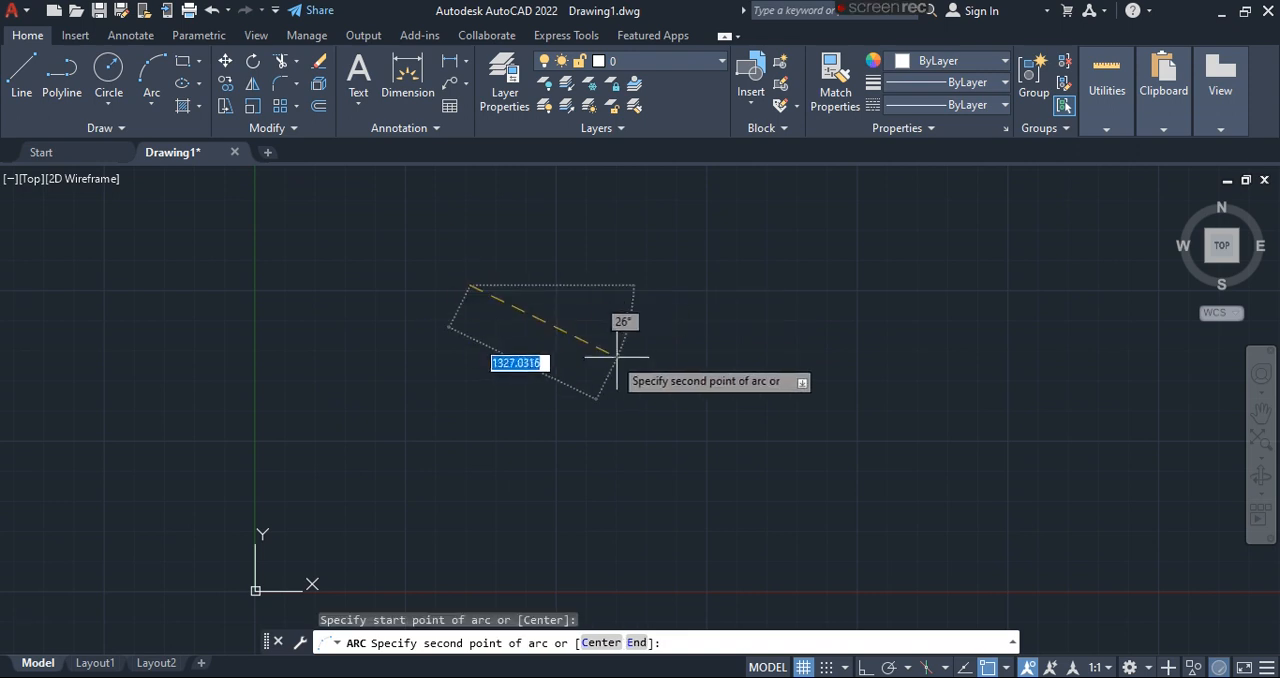
pyautogui.click(700, 400)
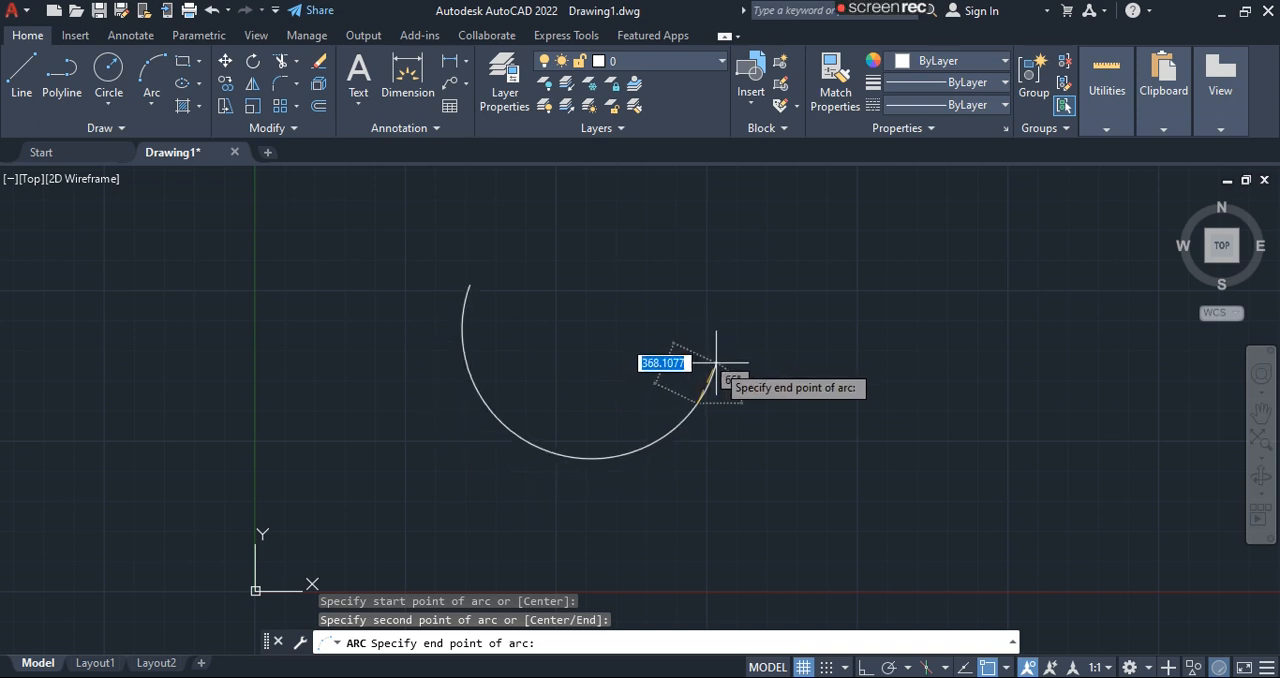
pyautogui.press('Escape')
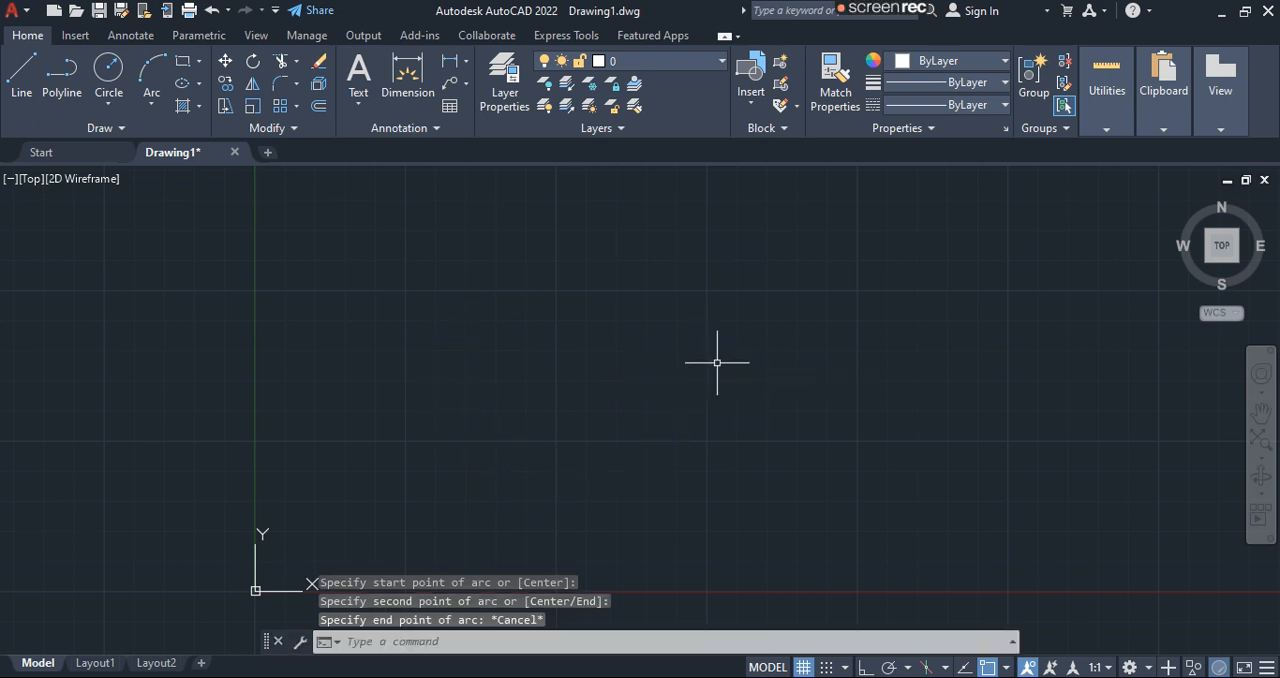
# - Draw a wide rectangle from two opposite corners and undo it
pyautogui.click(186, 59)
pyautogui.click(508, 293)
pyautogui.click(986, 471)
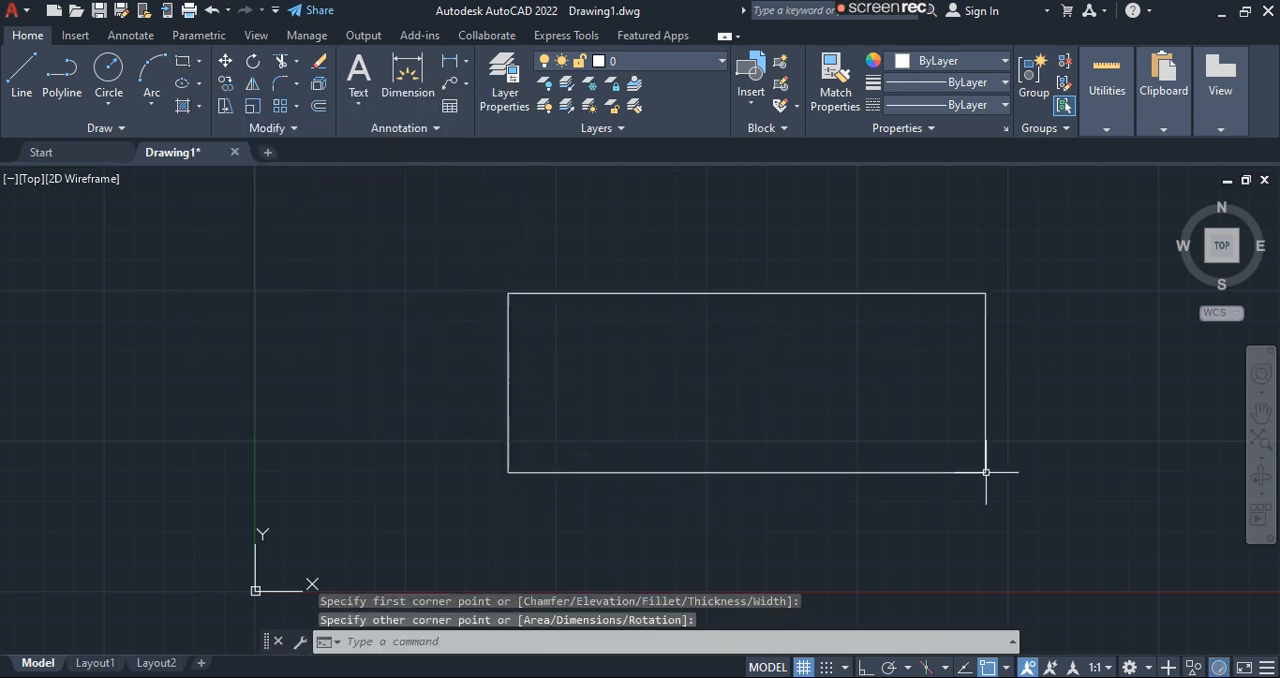
pyautogui.press('Escape')
pyautogui.hotkey('ctrl', 'z')
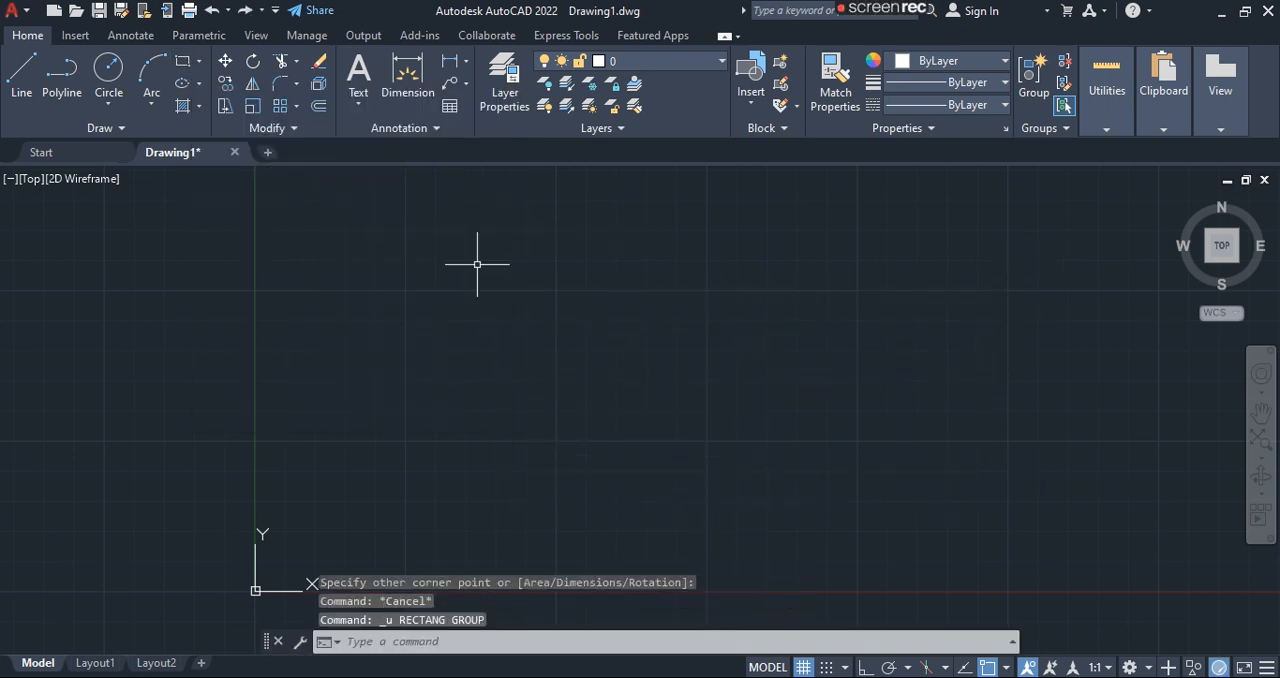
# - Try a centre-based ellipse twice, the second time with a horizontal first axis, cancelling each before fixing the other axis
pyautogui.click(180, 85)
pyautogui.click(703, 393)
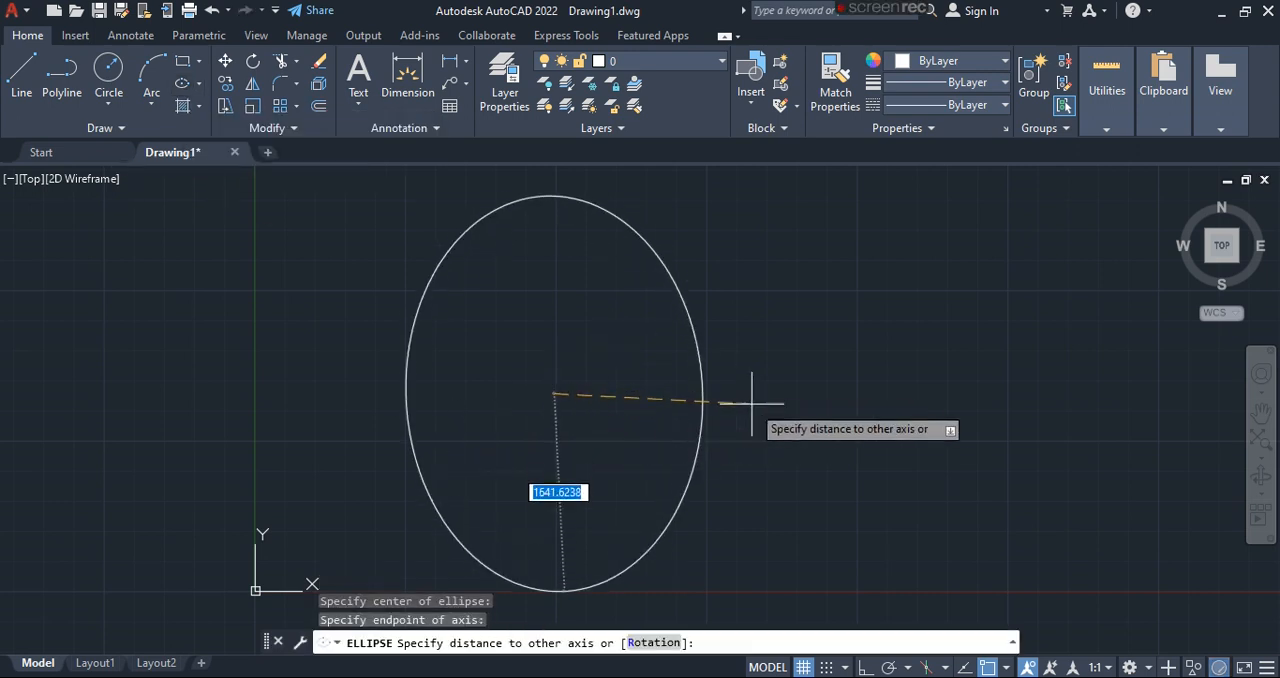
pyautogui.press('Escape')
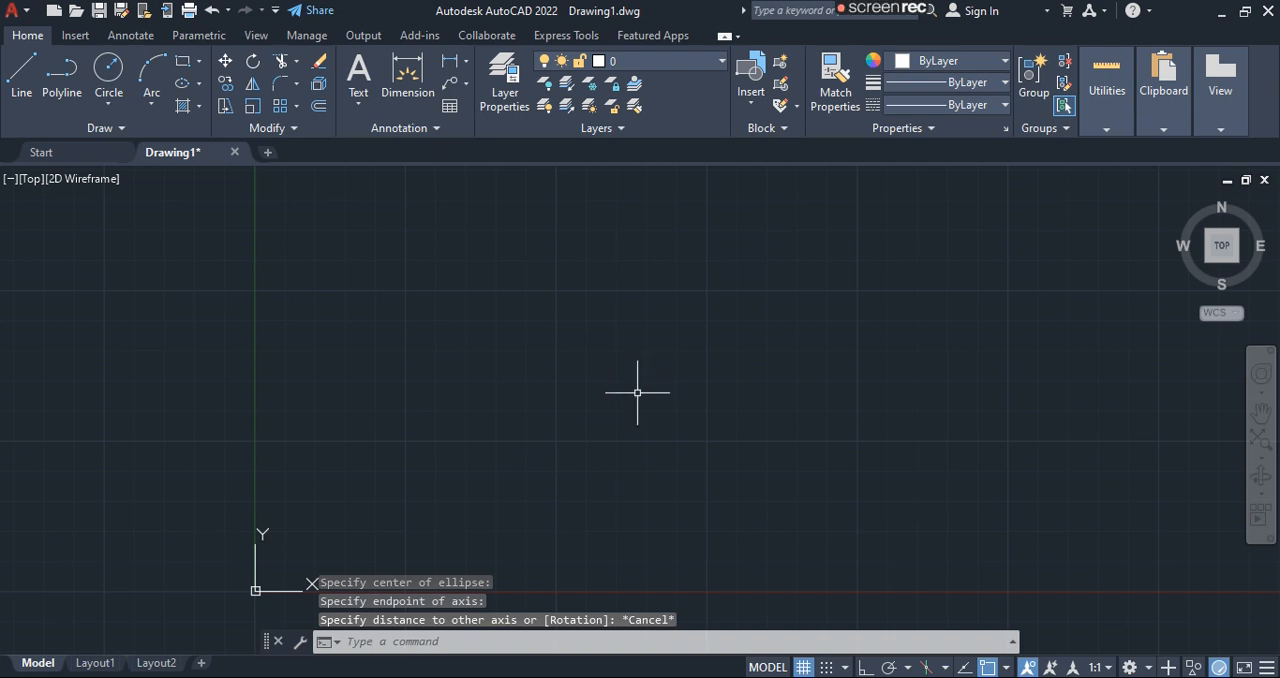
pyautogui.click(182, 83)
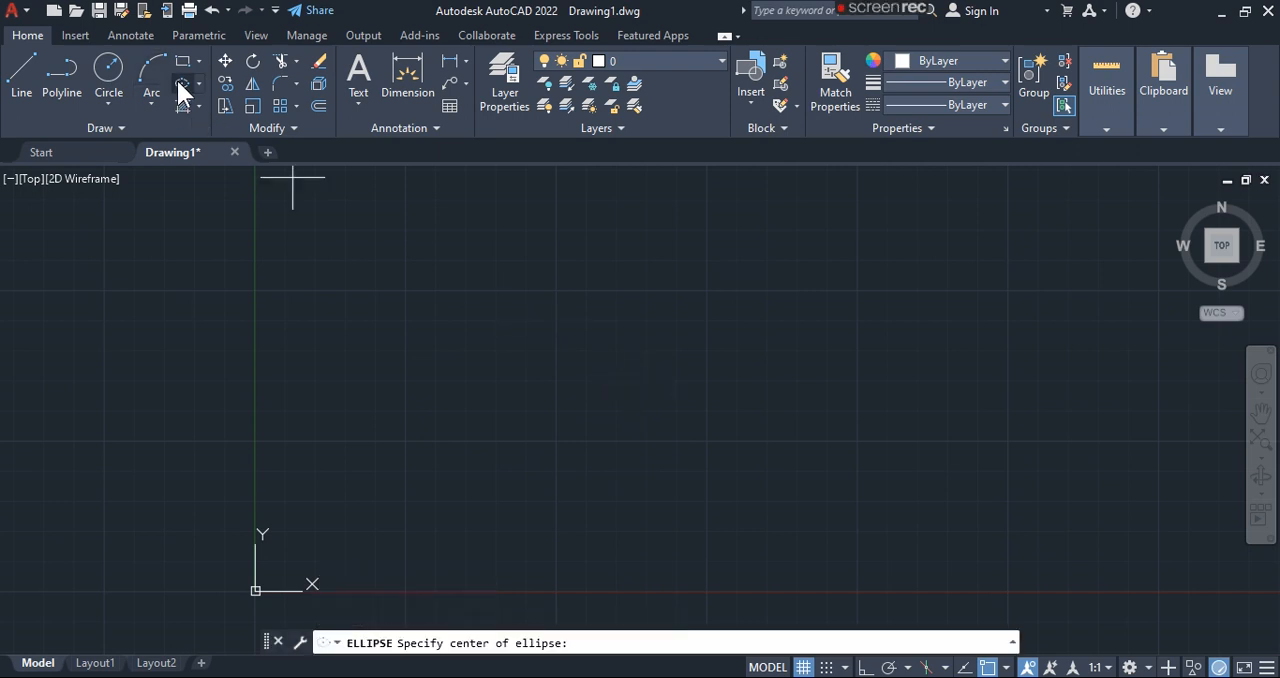
pyautogui.click(590, 407)
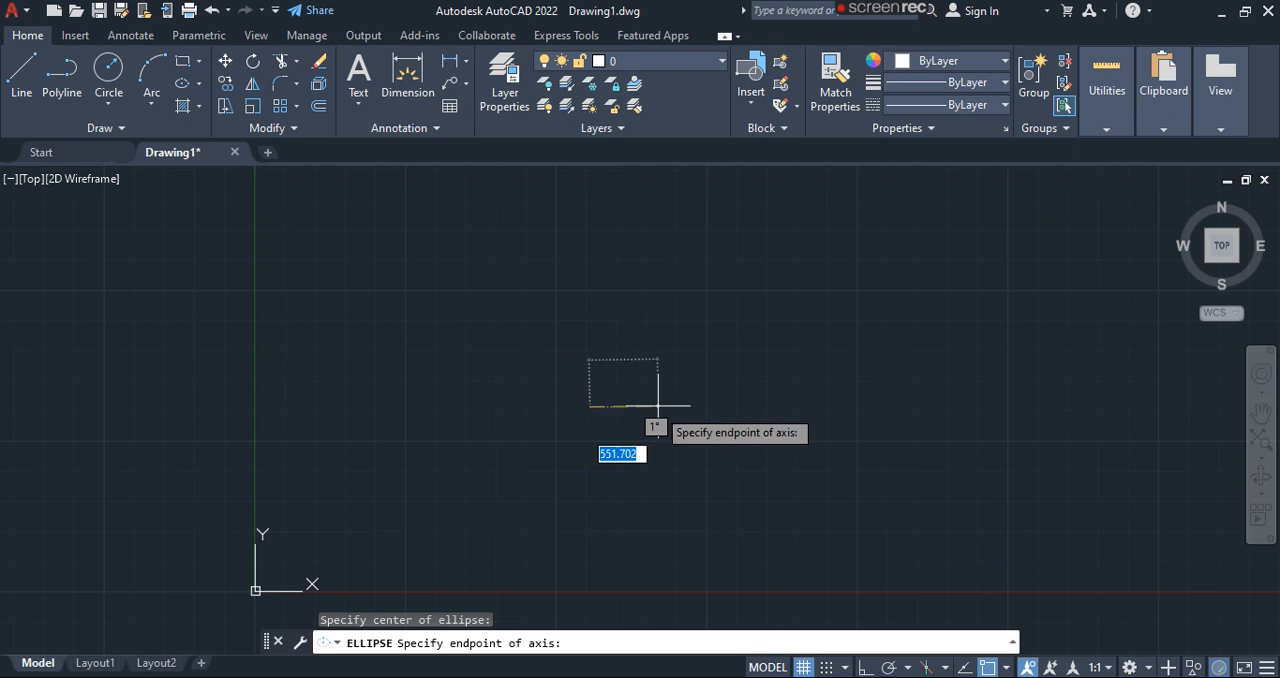
pyautogui.click(850, 407)
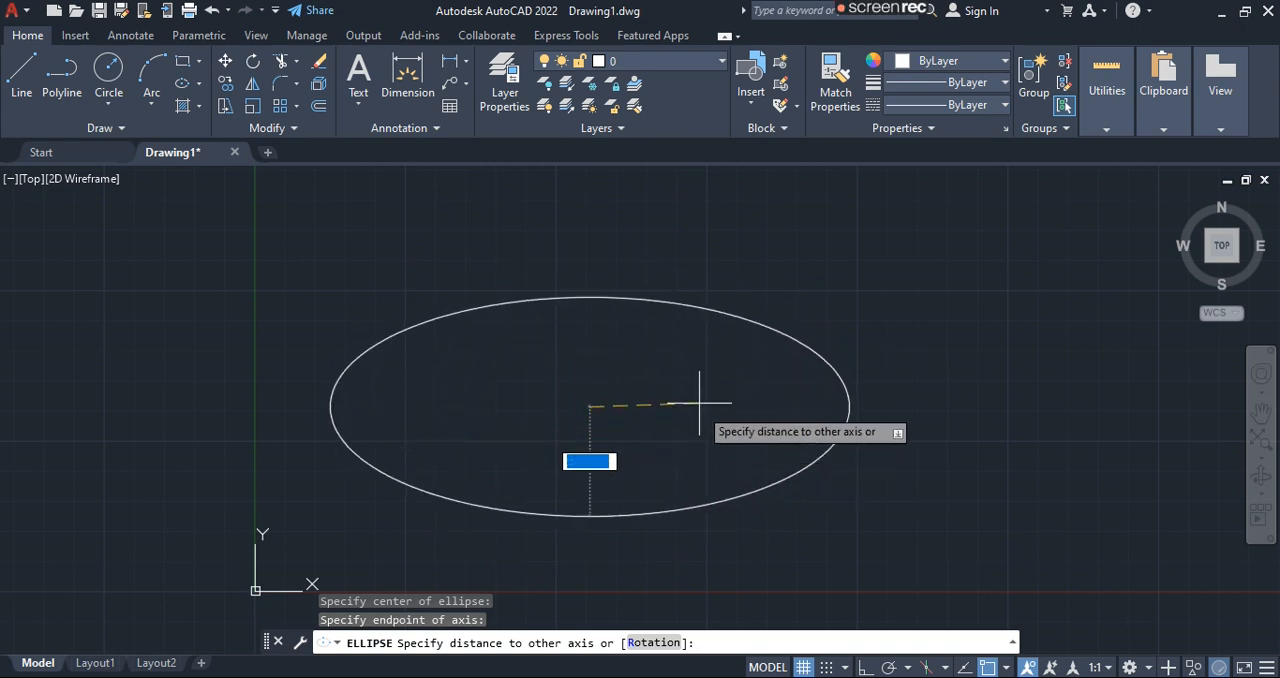
pyautogui.press('Escape')
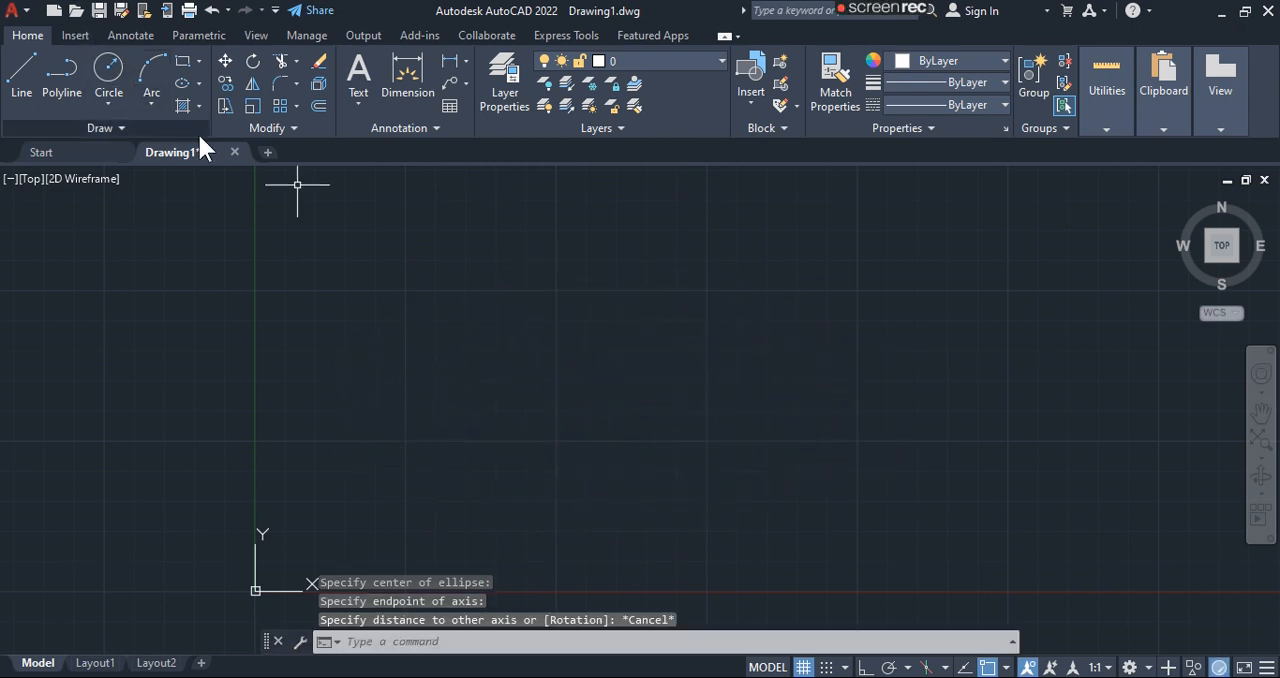
# - Draw a rectangle from two opposite corners in the middle of the drawing as a hatch boundary
pyautogui.click(182, 61)
pyautogui.click(502, 311)
pyautogui.click(828, 482)
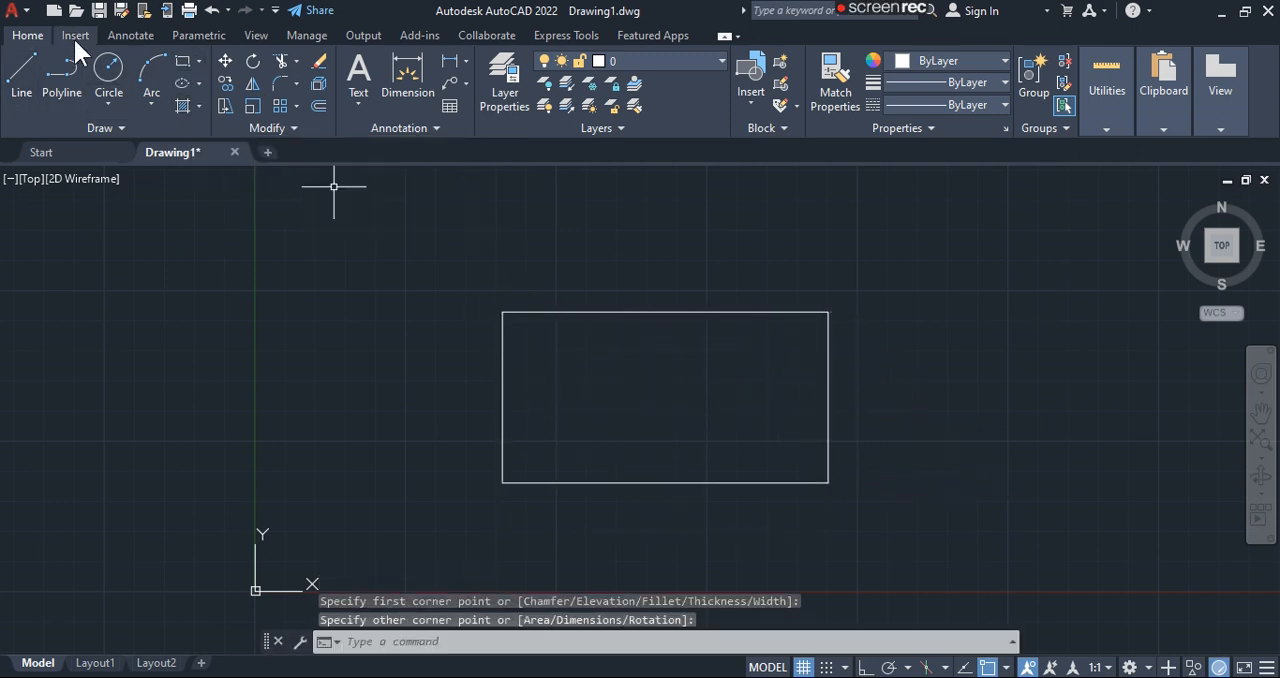
# - Hatch the rectangle's interior and set the hatch pattern to ANSI38
pyautogui.click(181, 105)
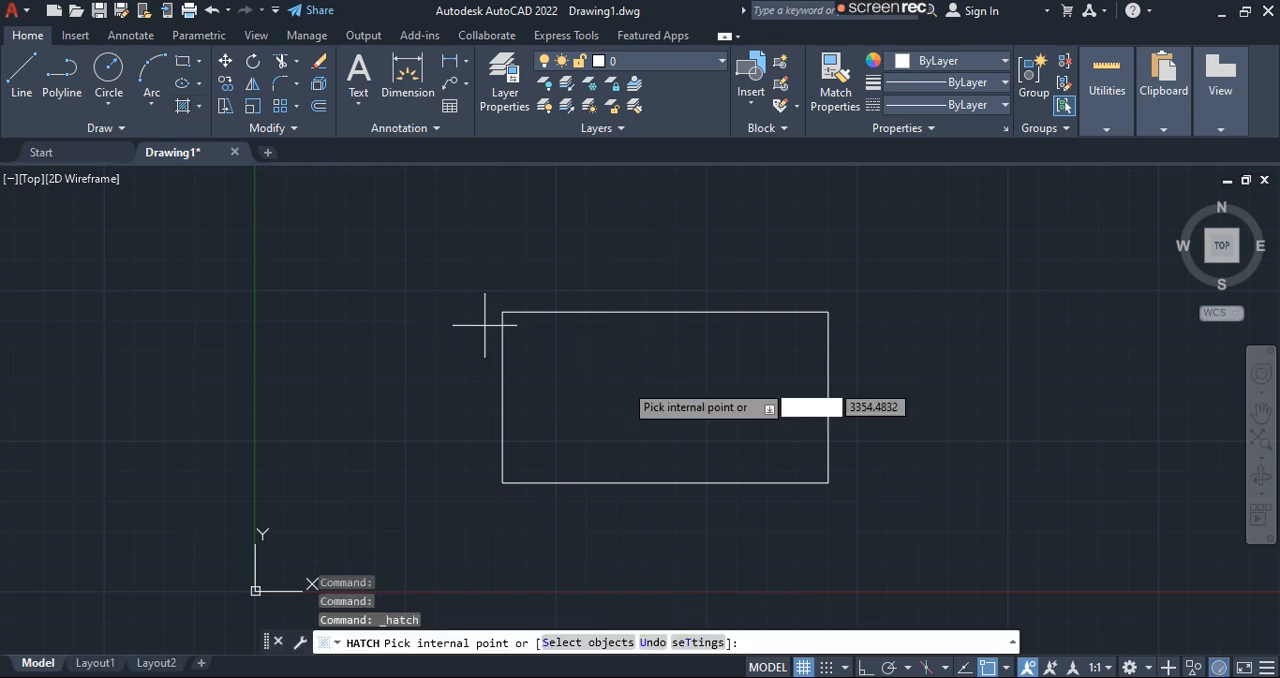
pyautogui.click(646, 406)
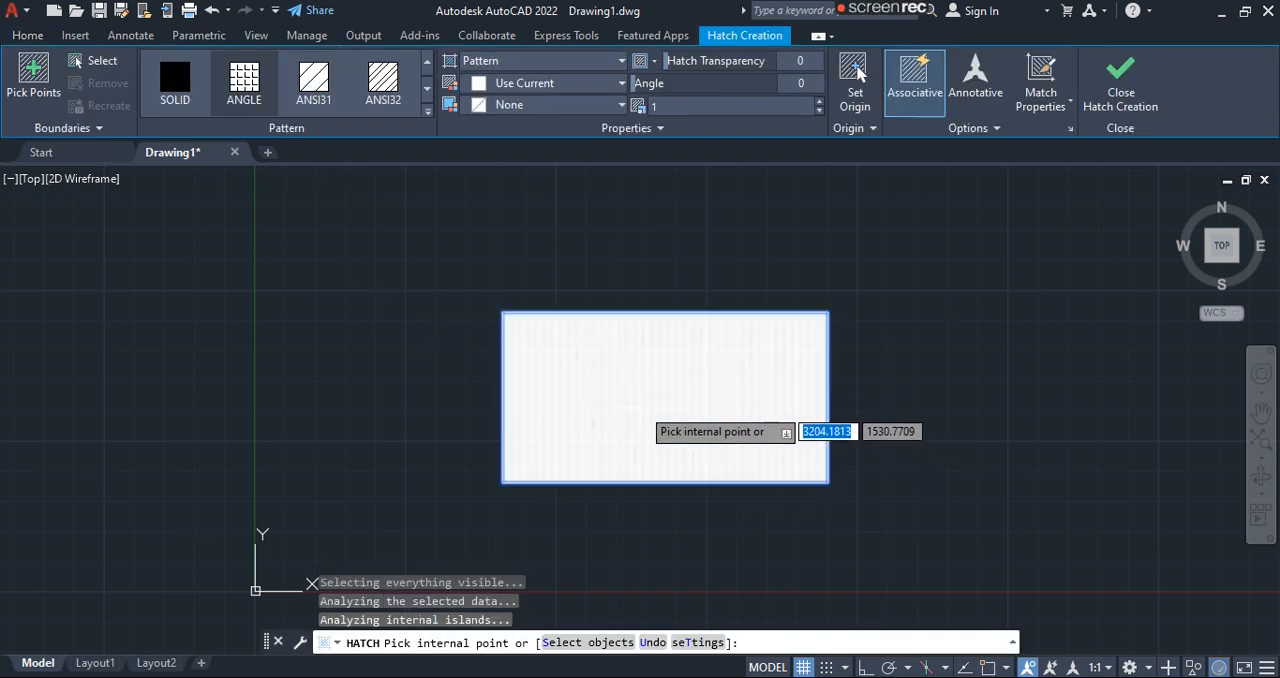
pyautogui.click(427, 89)
pyautogui.click(427, 89)
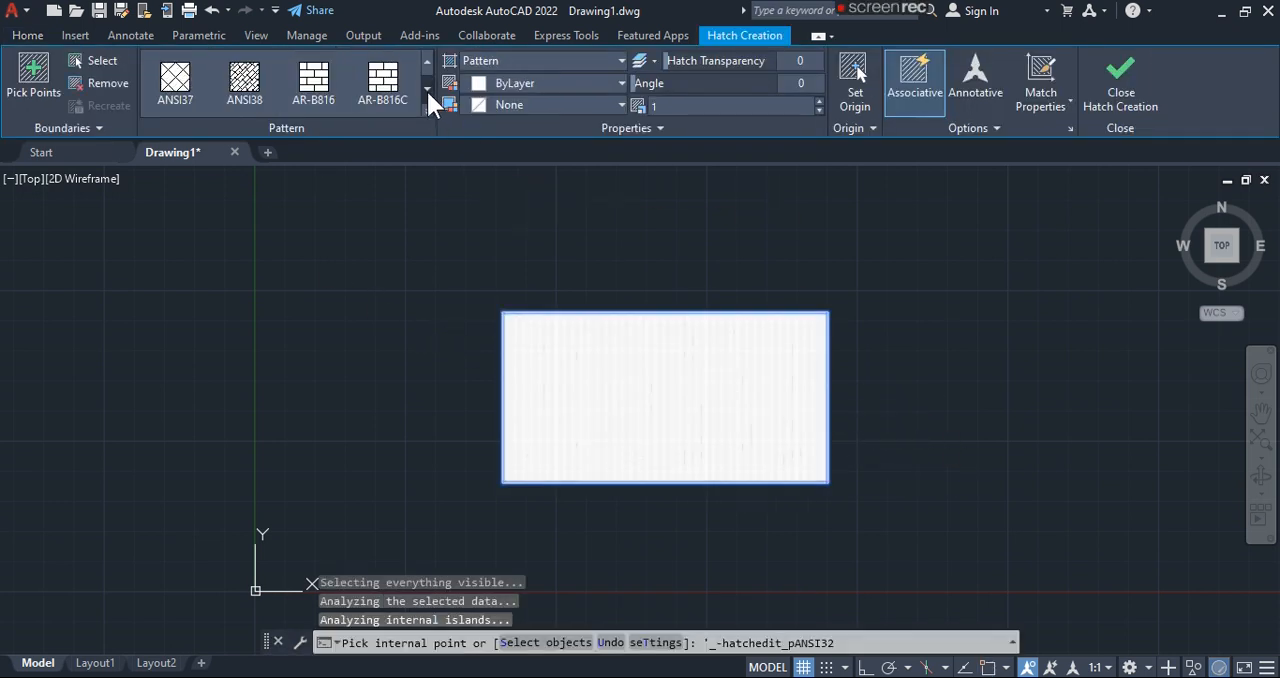
pyautogui.click(238, 88)
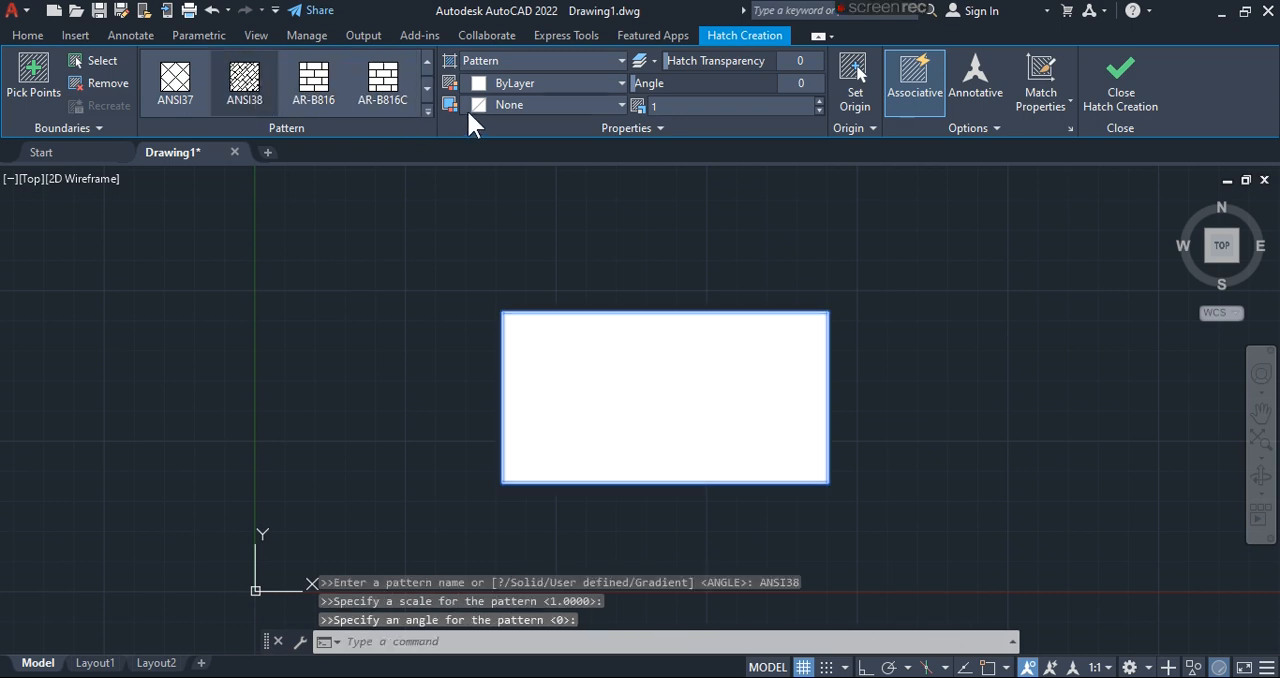
# - Change the hatch pattern to BRICK and enlarge its scale to 6 and finally to 10
pyautogui.click(427, 90)
pyautogui.click(427, 90)
pyautogui.click(427, 90)
pyautogui.click(395, 80)
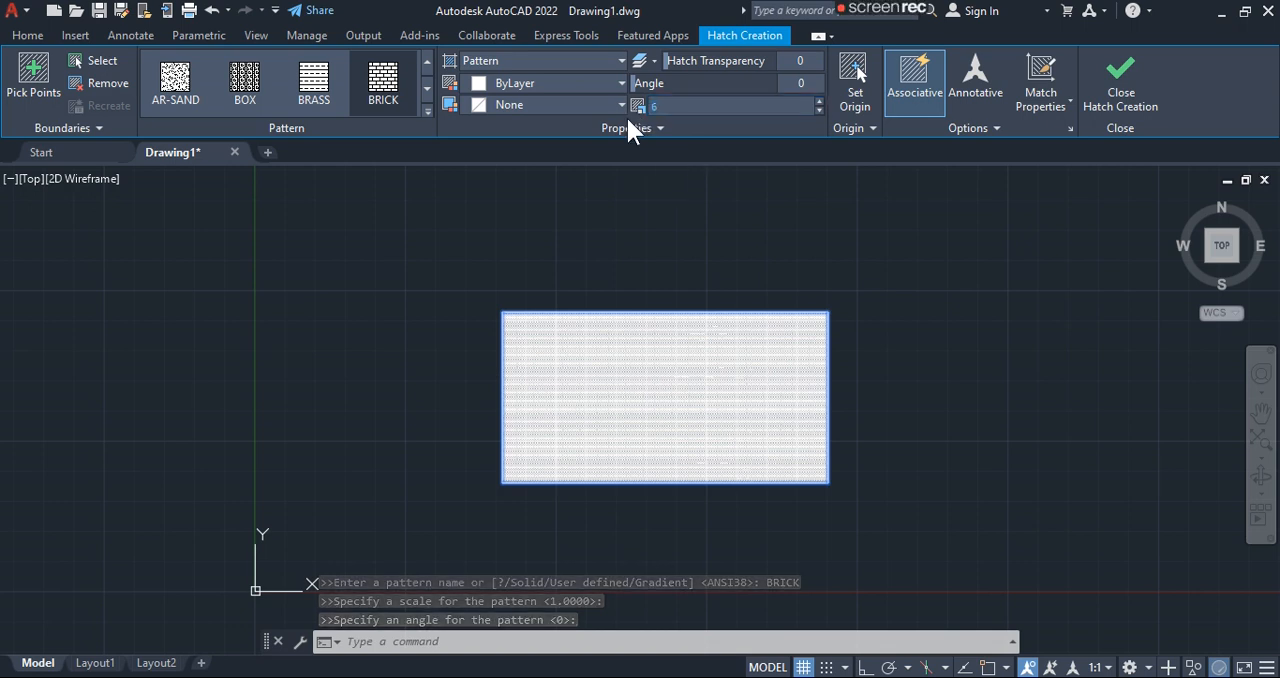
pyautogui.write('6')
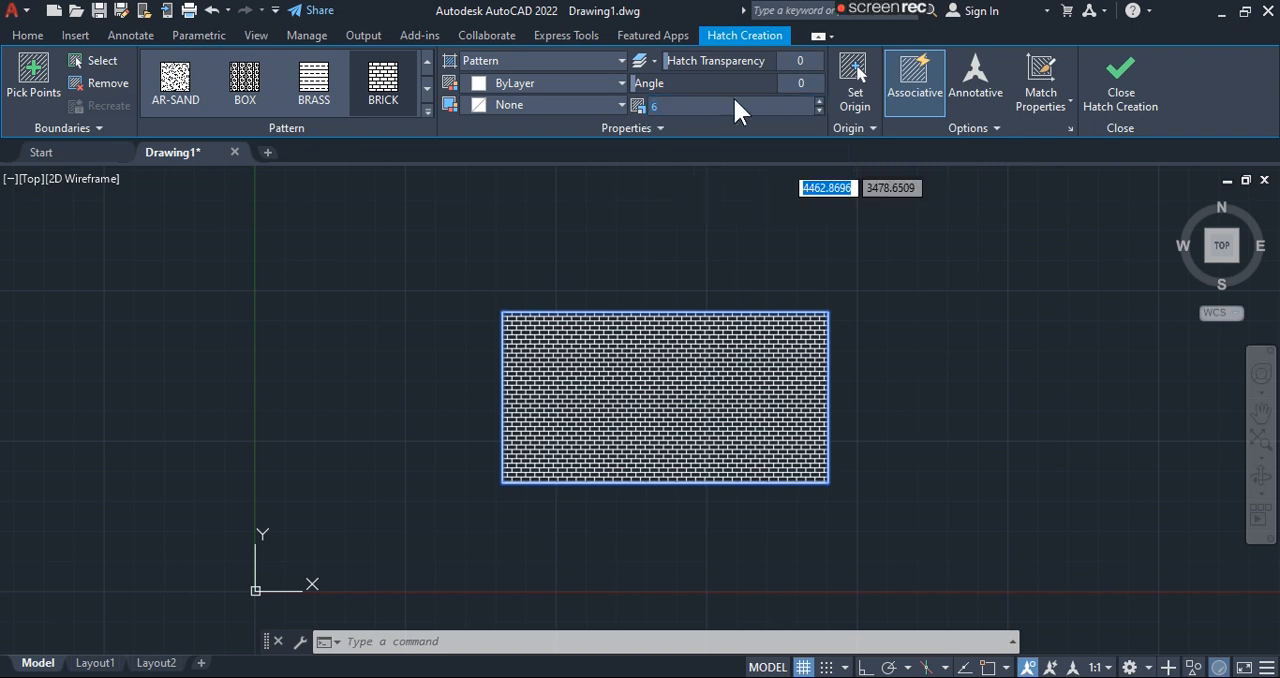
pyautogui.write('0')
pyautogui.press('Return')
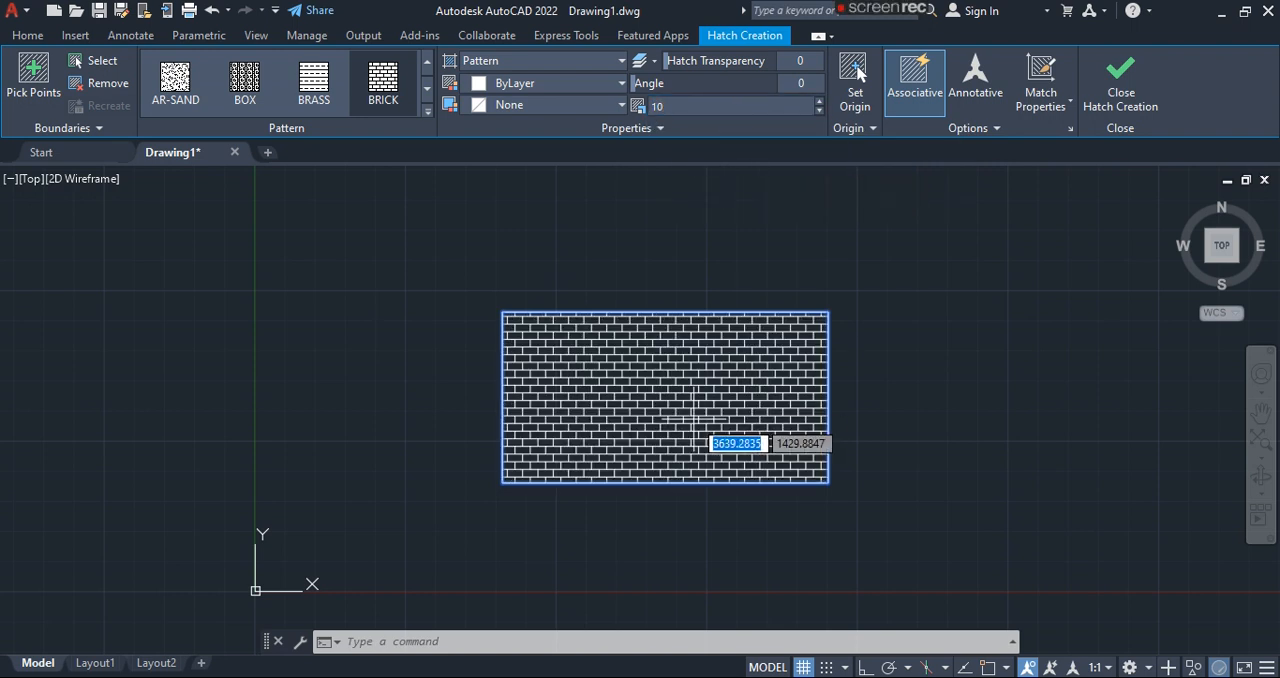
# - Cancel the hatch and undo the rectangle to leave the drawing empty
pyautogui.click(406, 94)
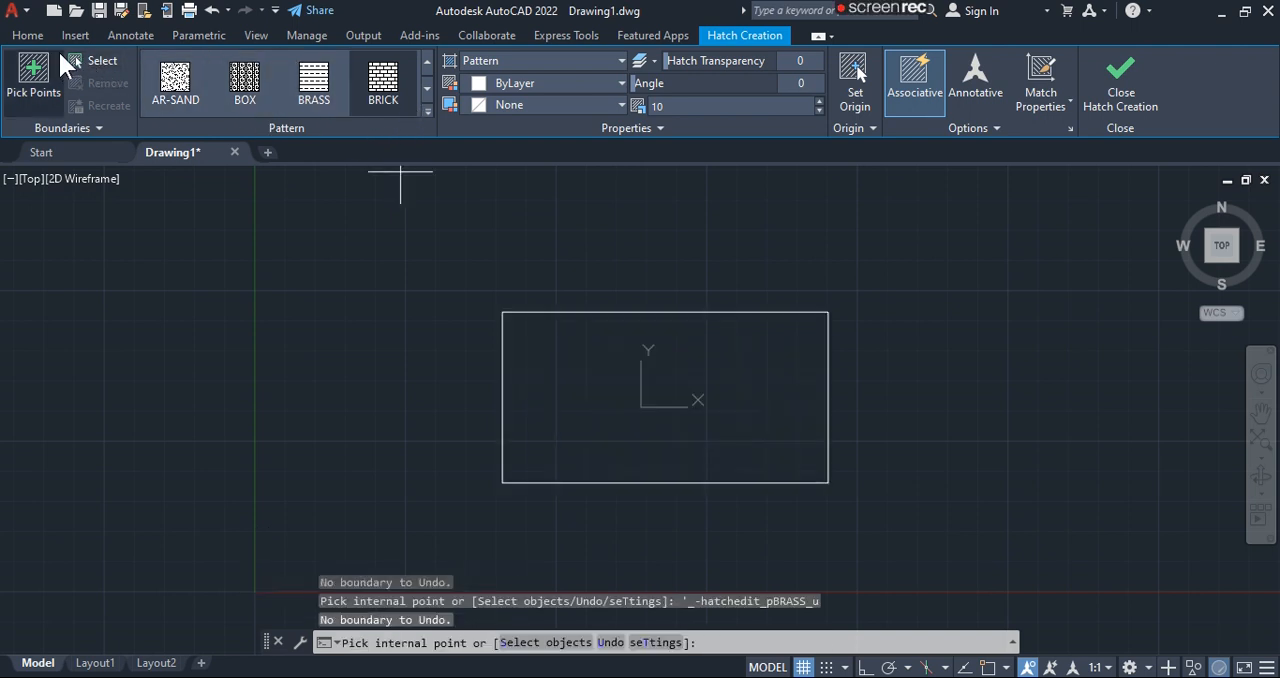
pyautogui.press('Escape')
pyautogui.hotkey('ctrl', 'z')
pyautogui.hotkey('ctrl', 'z')
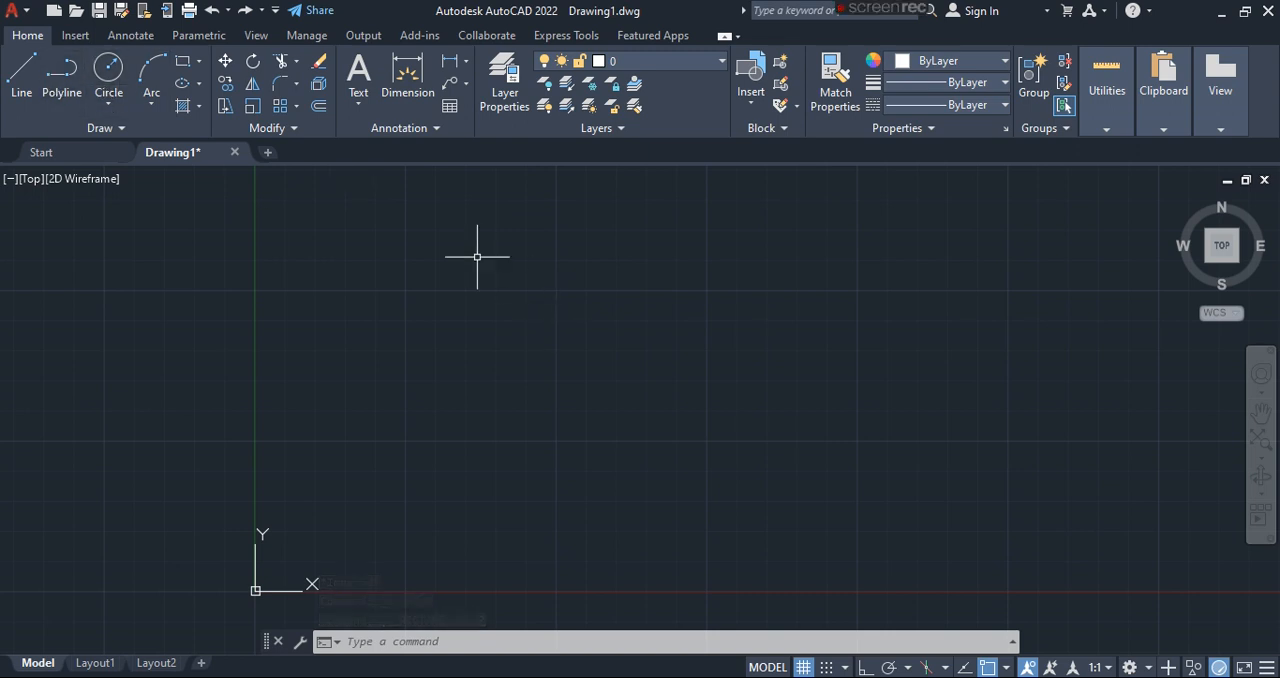
# - Draw a new rectangle from two opposite corners just above the X axis
pyautogui.click(184, 63)
pyautogui.click(476, 371)
pyautogui.click(809, 505)
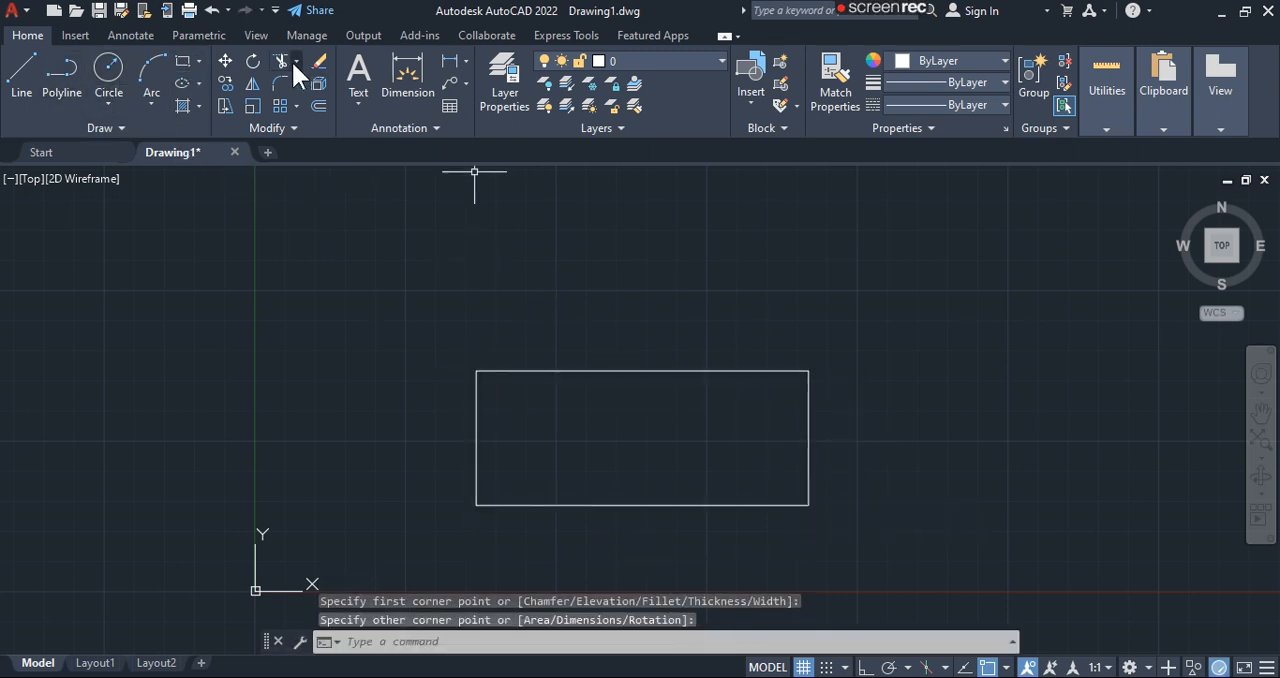
# - Try to move the rectangle from a base point inside it, and cancel before placing it
pyautogui.click(226, 62)
pyautogui.click(643, 371)
pyautogui.press('Return')
pyautogui.click(628, 433)
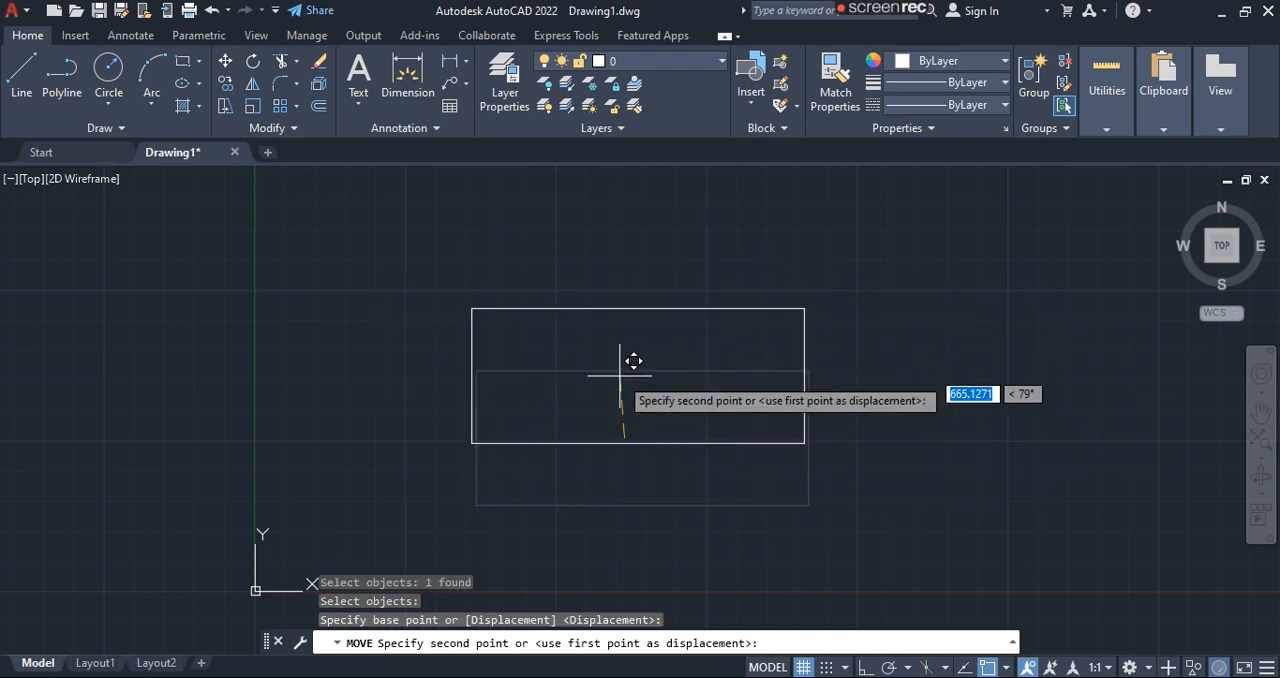
pyautogui.press('Escape')
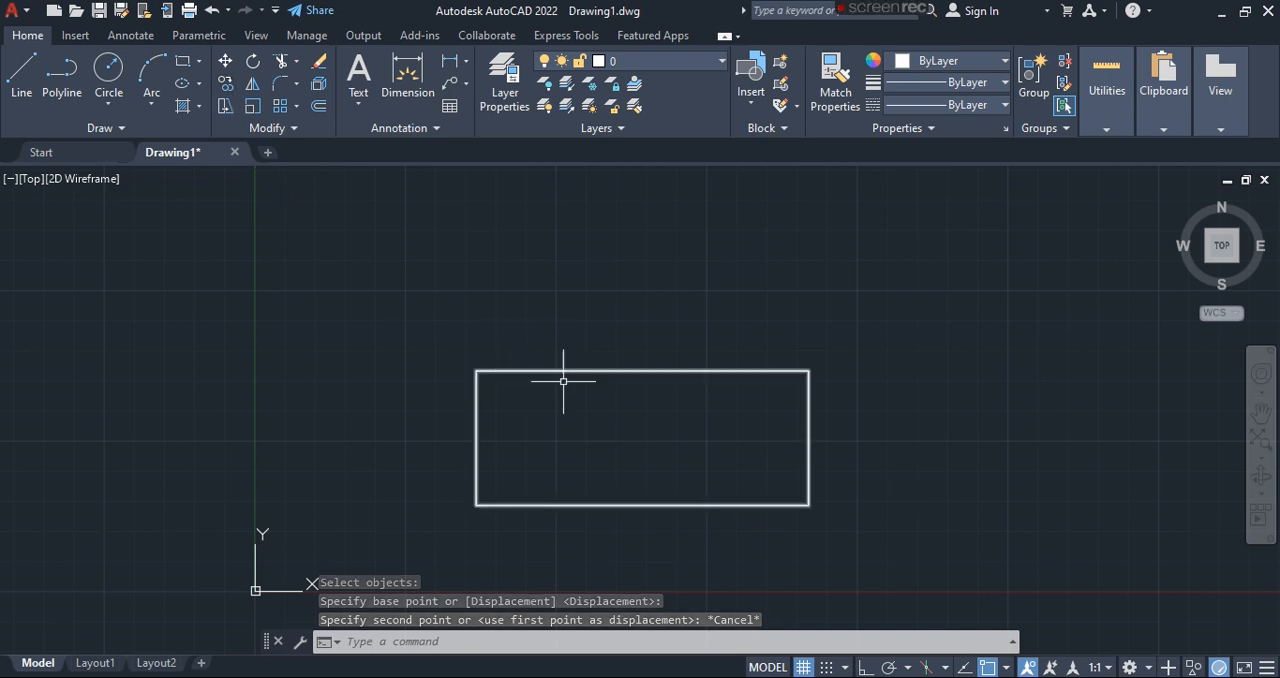
# - Use Stretch on the whole rectangle, displacing it about 1257 units at about 36° from its upper-right corner
pyautogui.click(225, 106)
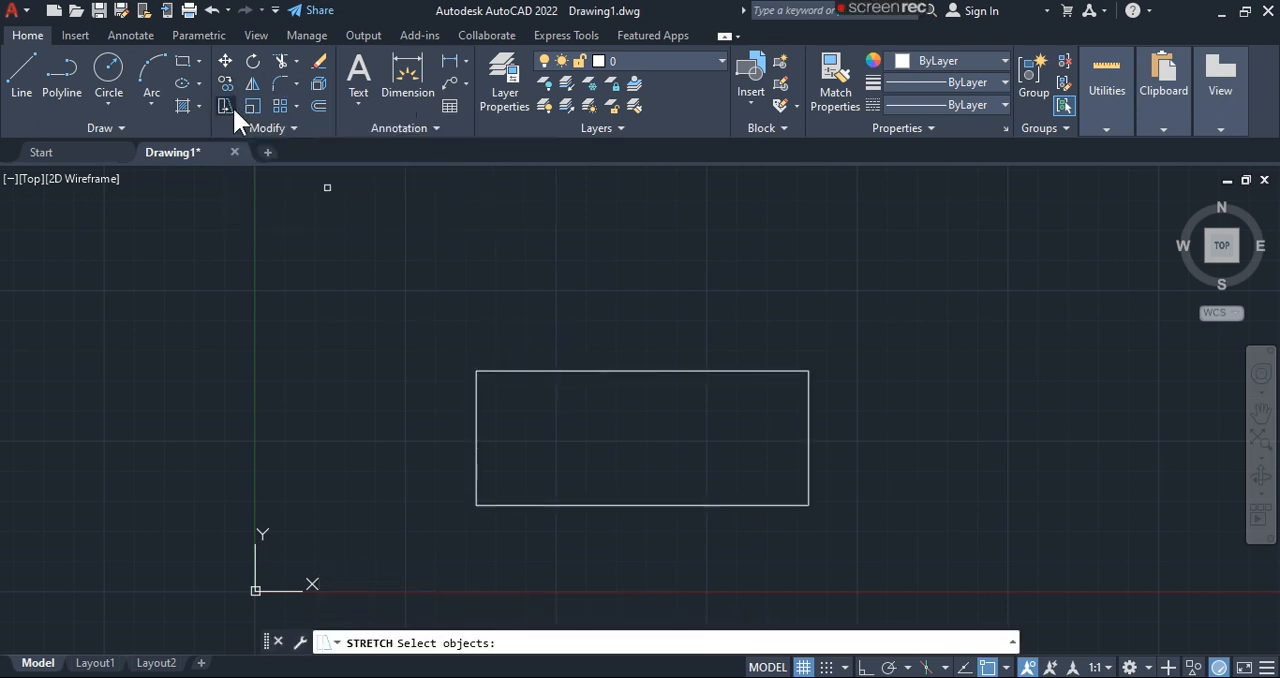
pyautogui.click(807, 422)
pyautogui.press('Return')
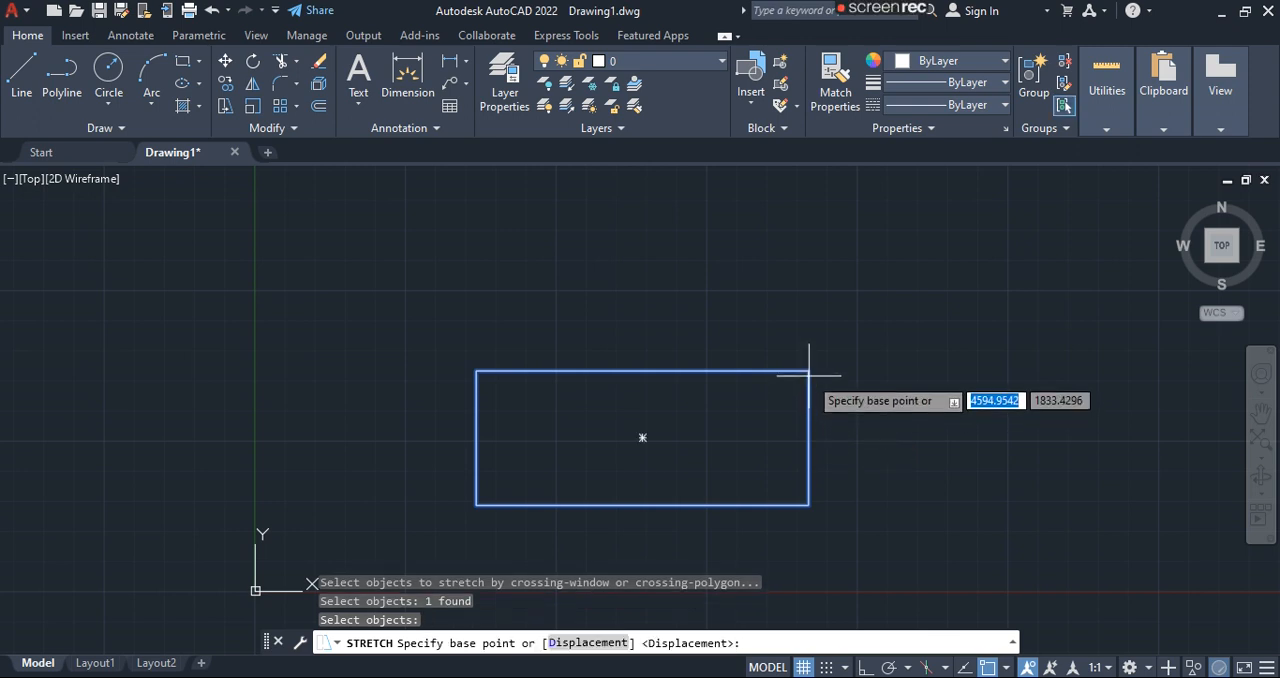
pyautogui.click(808, 372)
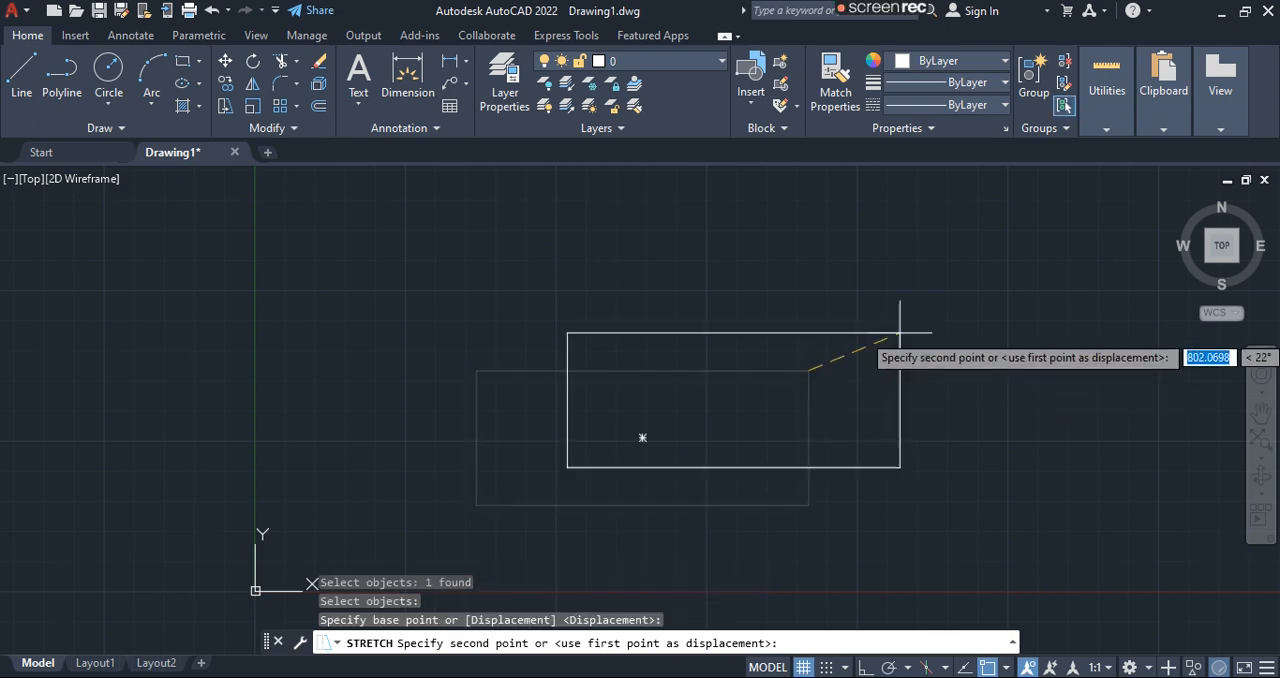
pyautogui.click(931, 282)
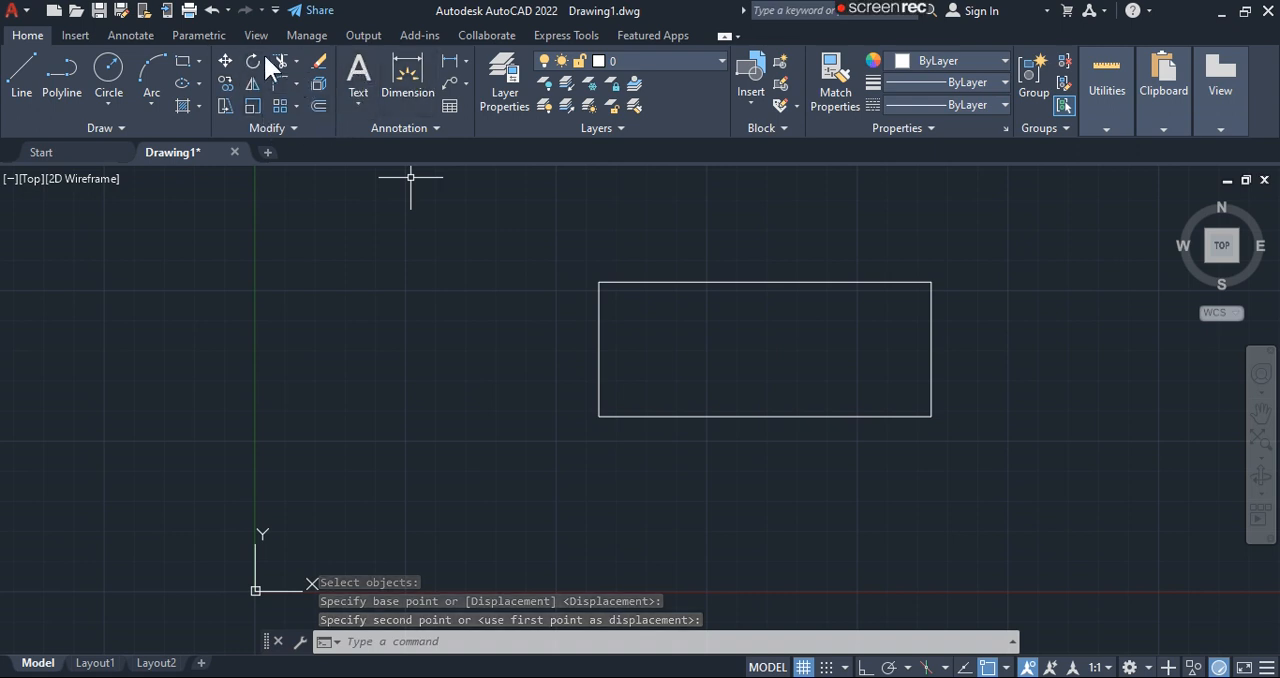
# - Erase the displaced rectangle with the Erase command
pyautogui.click(318, 61)
pyautogui.click(686, 282)
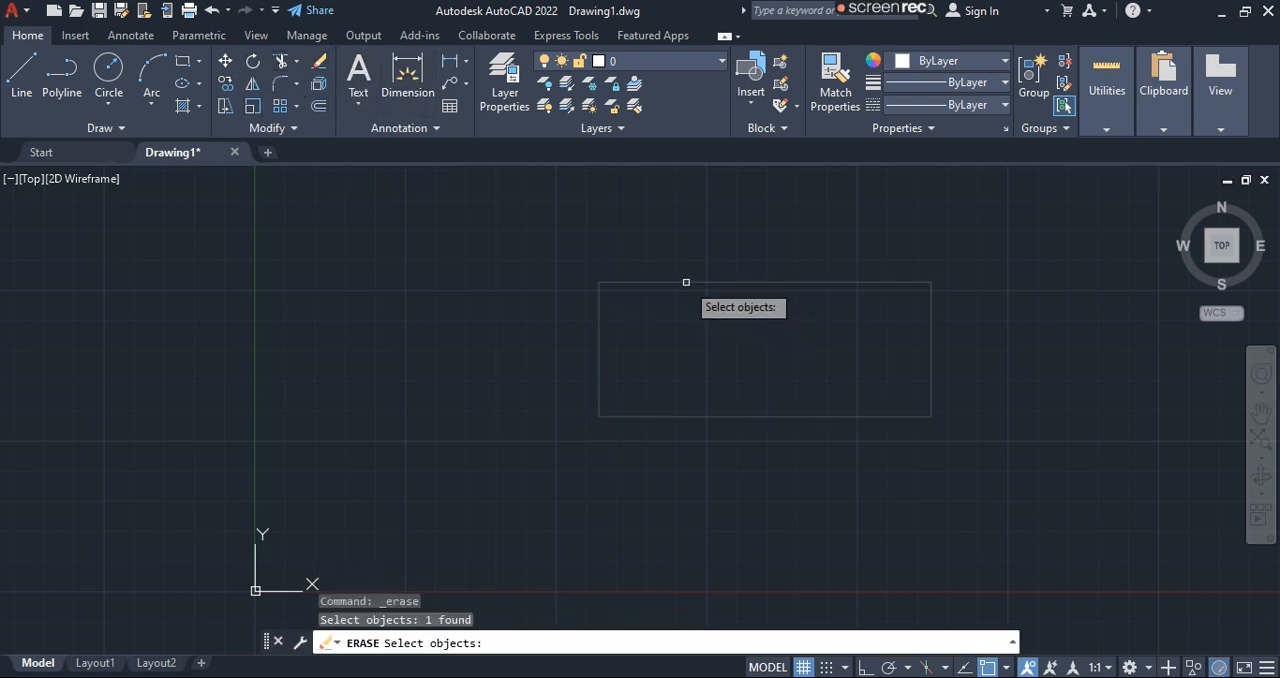
pyautogui.press('Return')
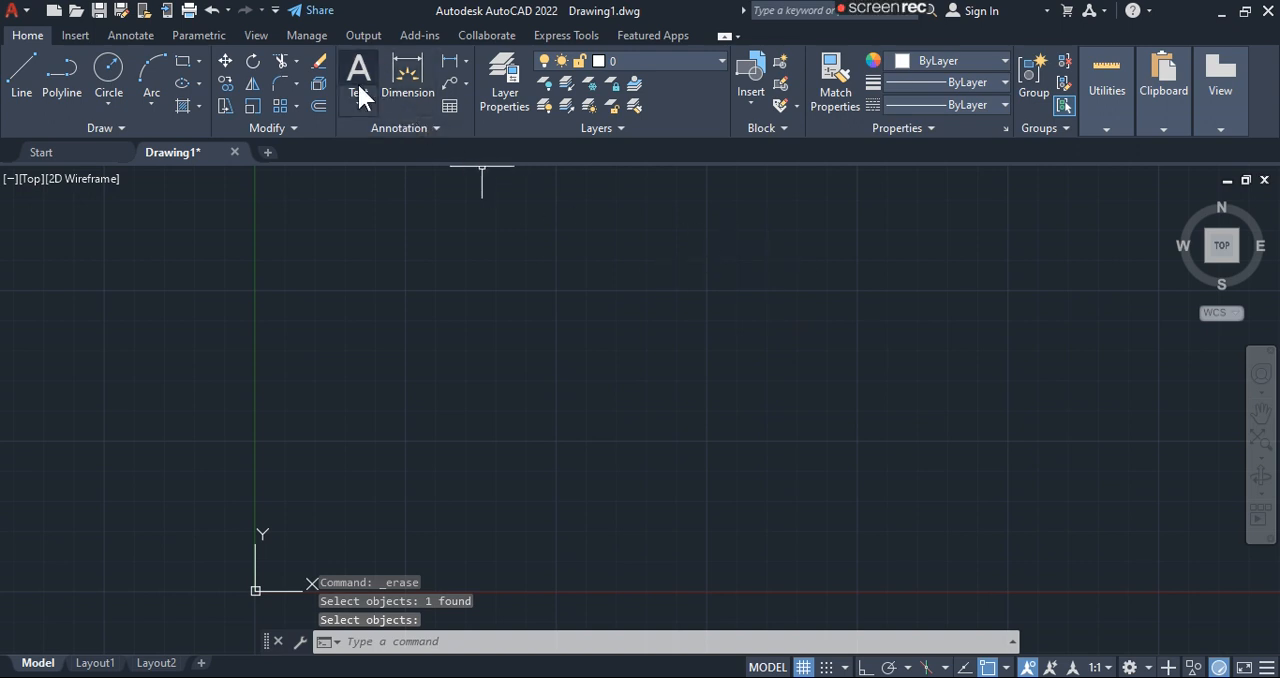